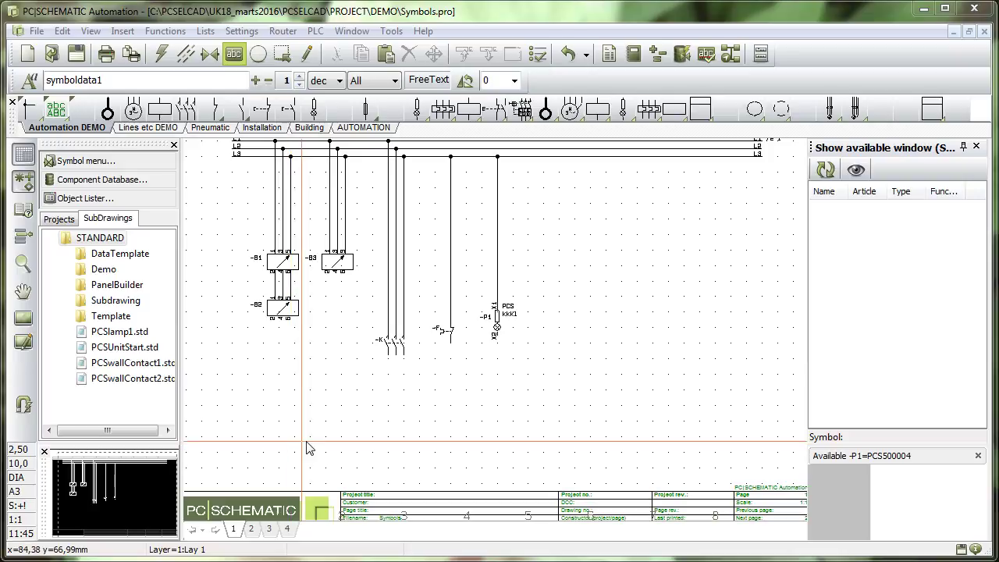
- Place the 'gadget in common state' as -B4 with State 1 (DC)
click(676, 112)
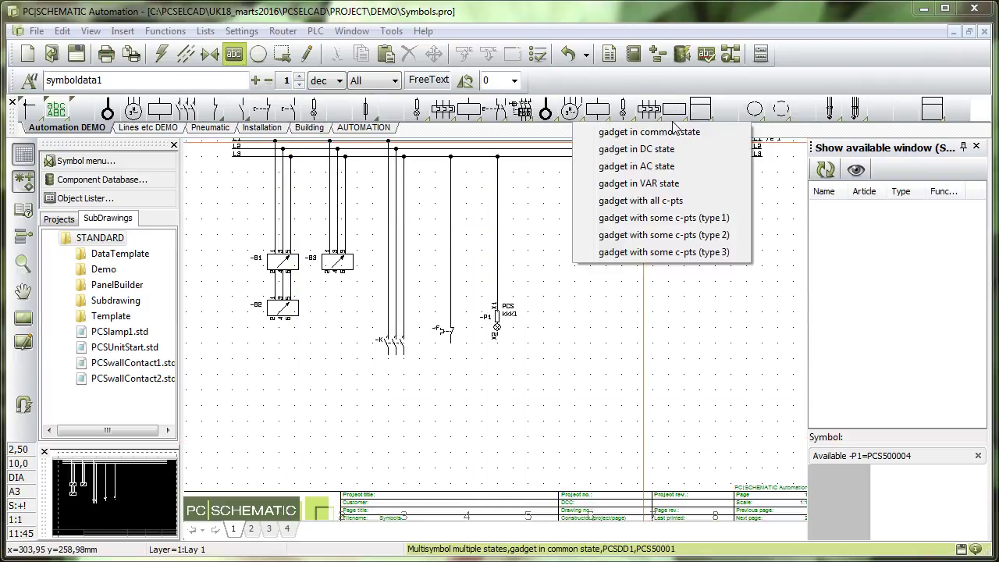
click(673, 135)
click(603, 283)
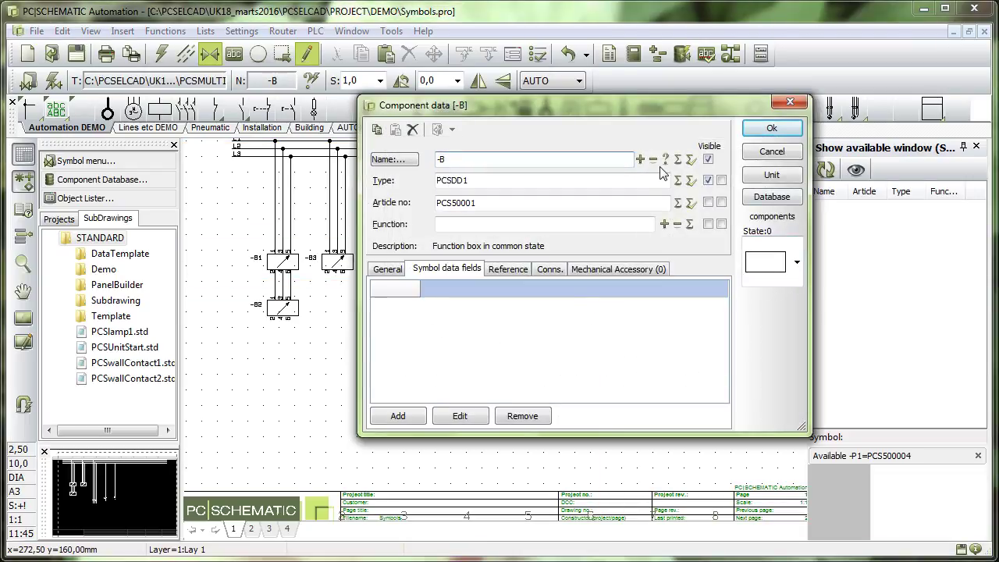
text(4)
click(798, 265)
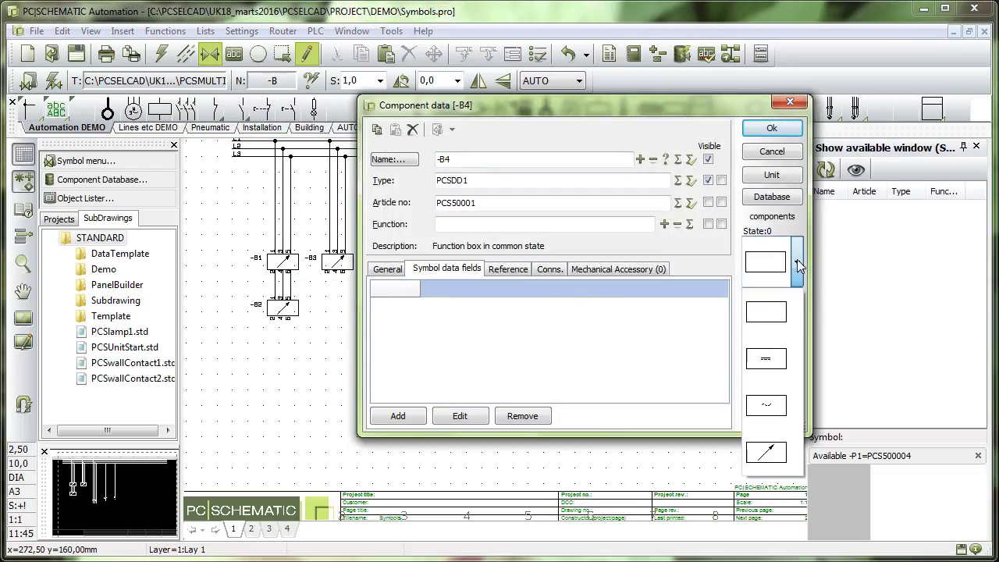
click(764, 361)
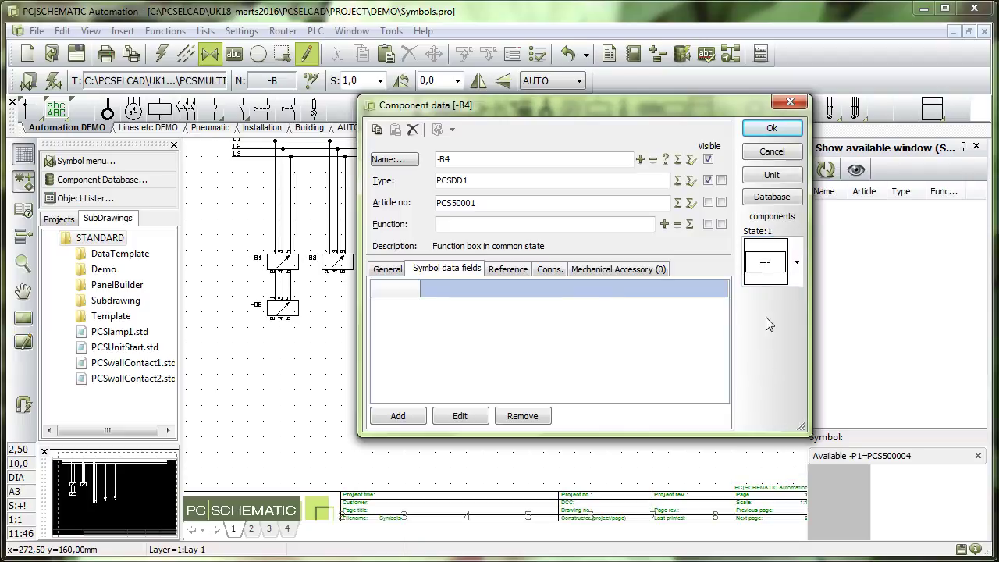
click(770, 128)
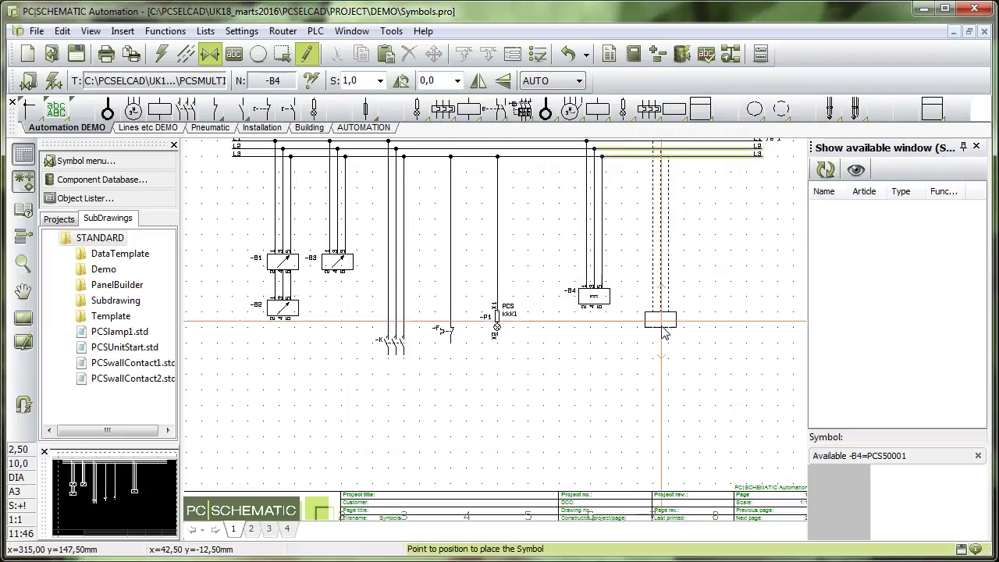
scroll(654, 335, up, 3)
- Place a second -B4 gadget beside it with State 2 (AC)
click(512, 323)
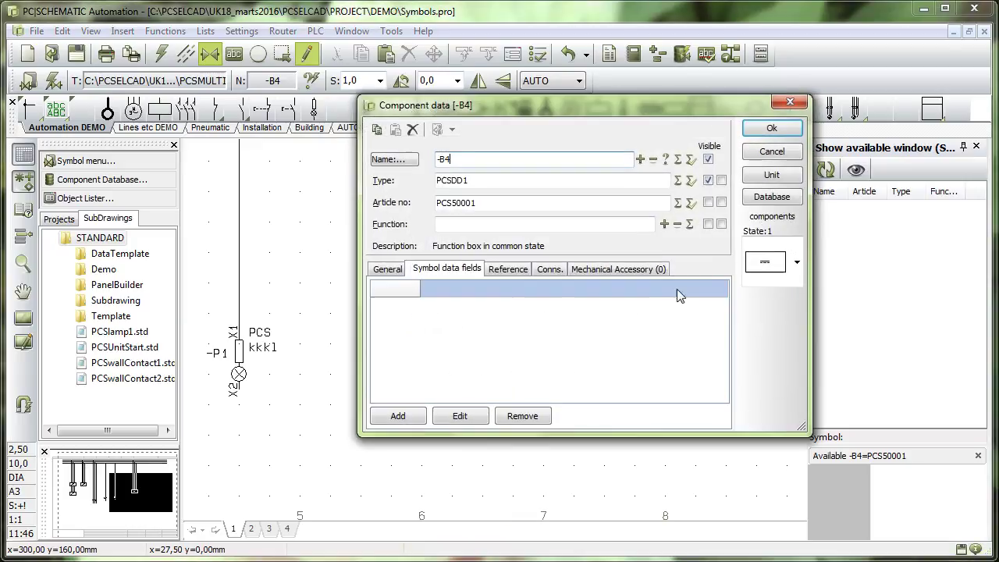
click(781, 262)
click(766, 405)
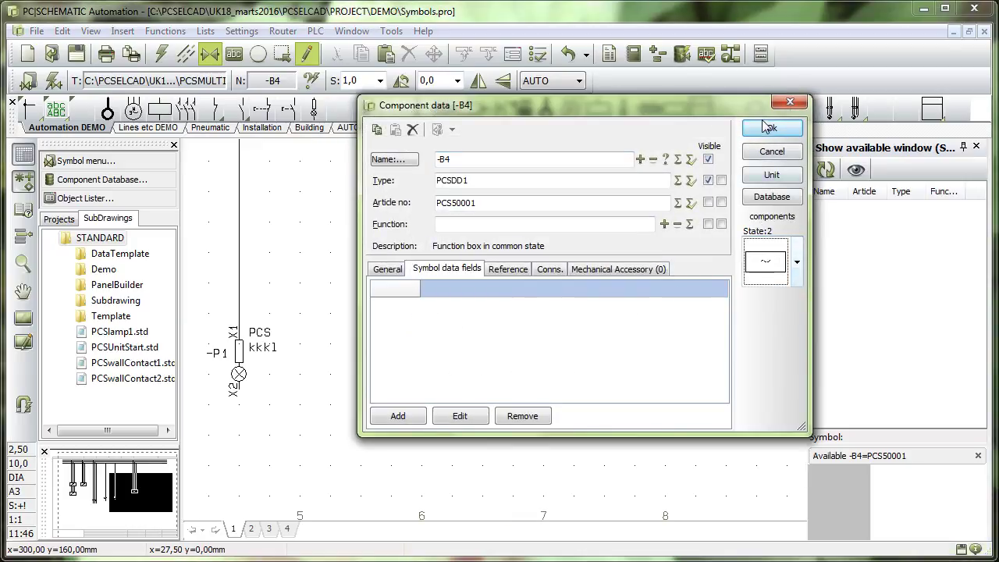
click(771, 129)
- Place a third -B4 gadget with State 3 (arrow)
click(607, 320)
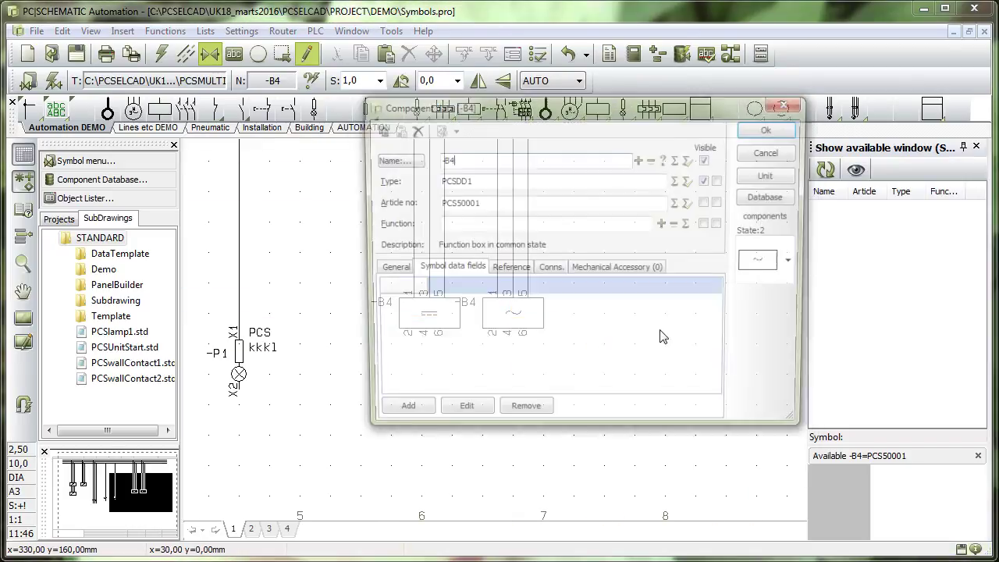
click(798, 262)
click(773, 454)
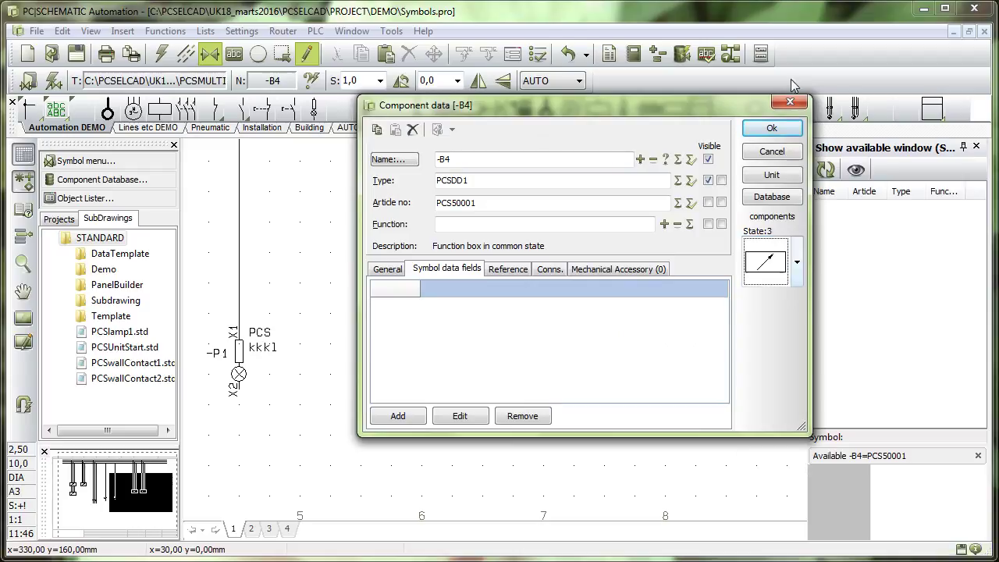
click(771, 128)
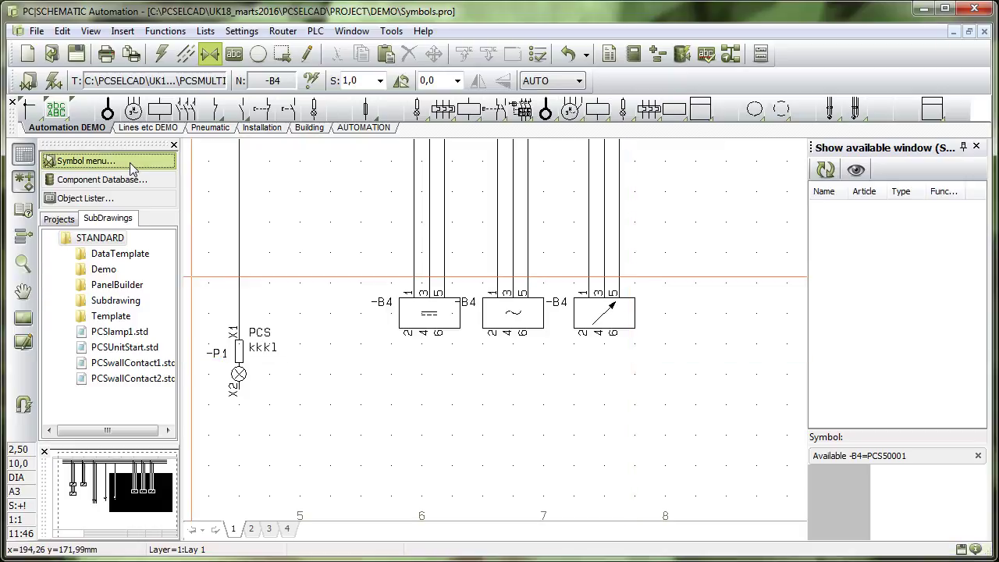
- Create a new empty Symbol1 in the USER folder of the symbol library
click(85, 160)
click(153, 186)
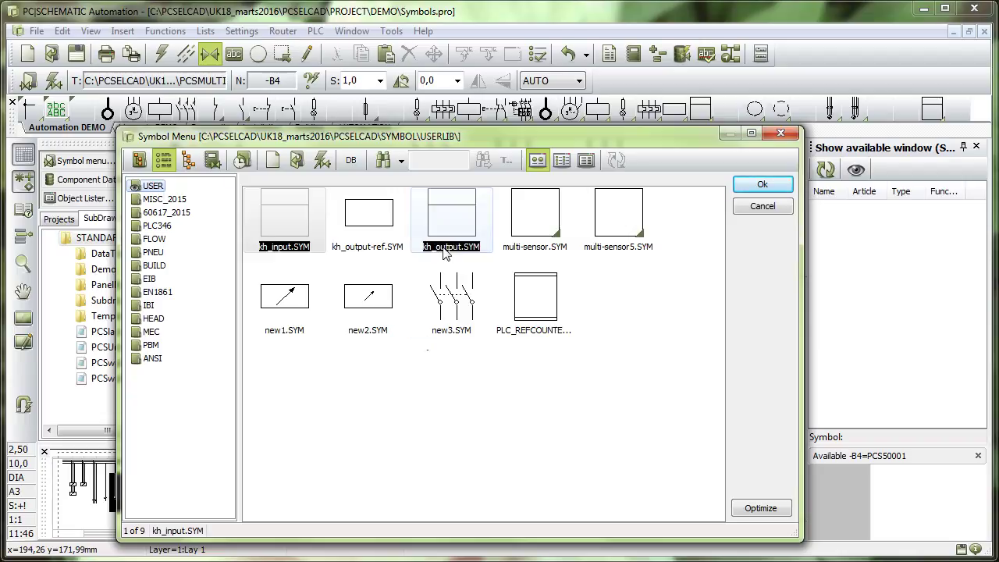
right_click(418, 381)
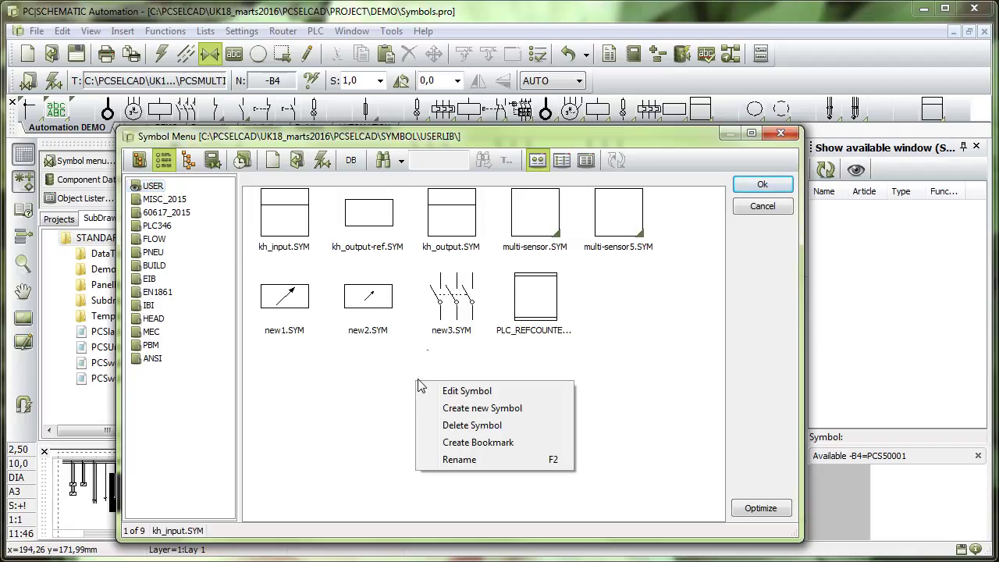
click(483, 409)
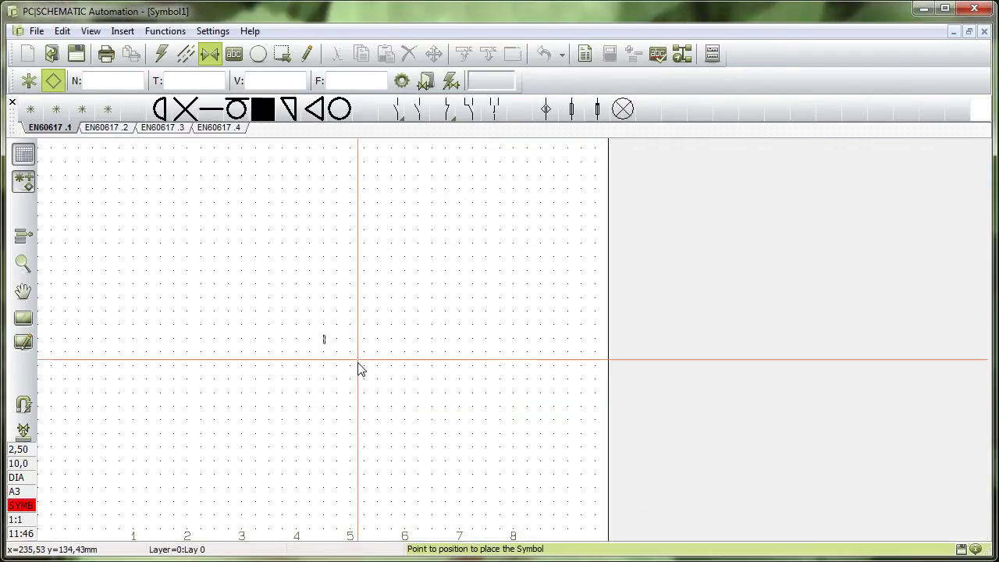
scroll(357, 375, up, 3)
scroll(398, 243, up, 1)
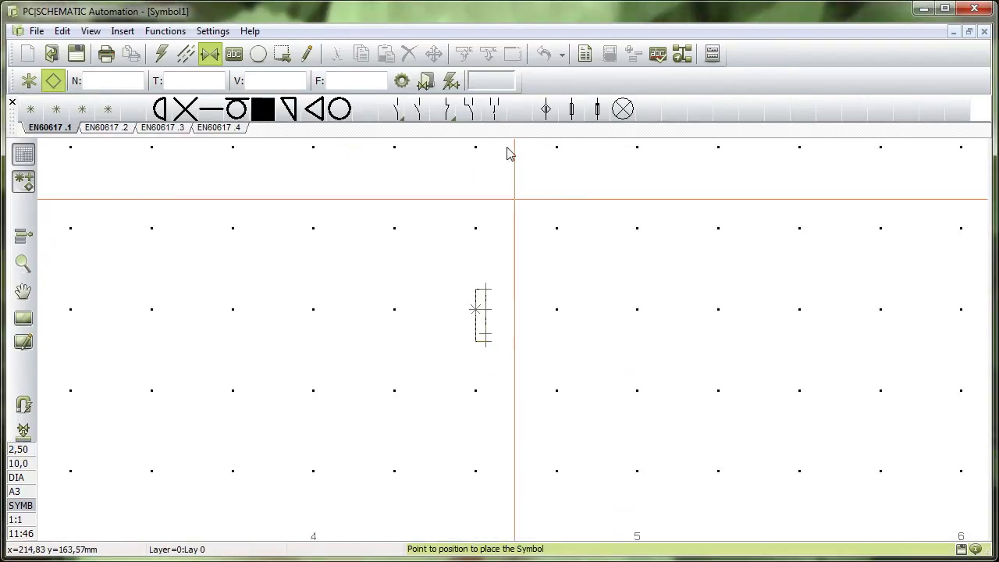
- Generate a 20×10 mm box from name lists 1,3,5 on top and 2,4,6 on the bottom
click(451, 81)
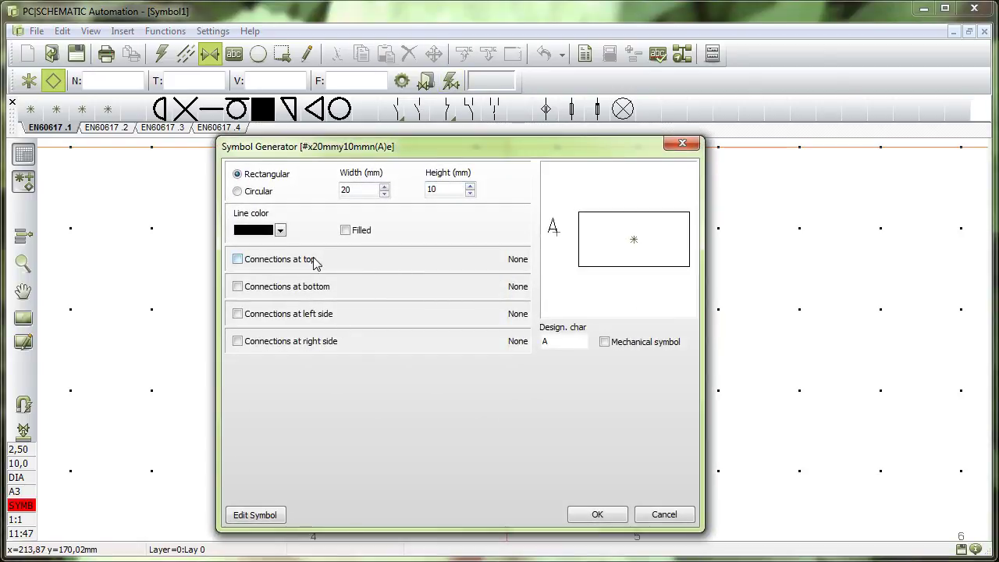
click(315, 259)
click(330, 296)
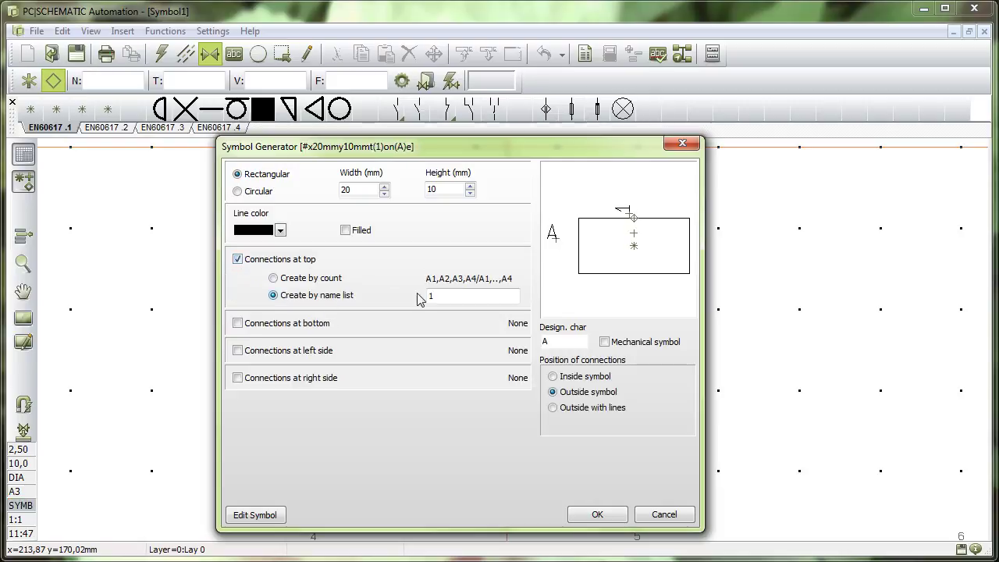
text(,3,5)
click(328, 322)
click(317, 360)
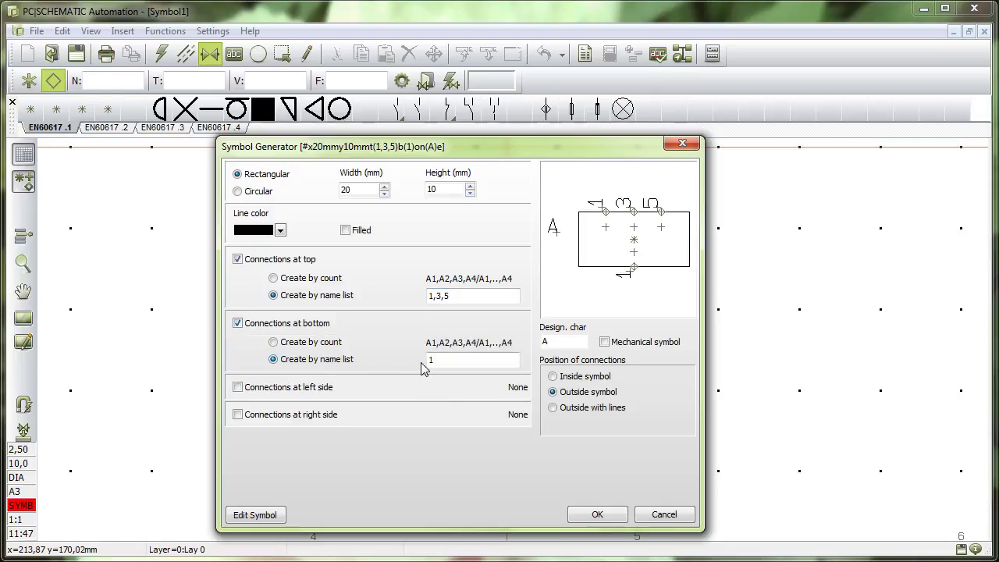
drag(461, 364, 379, 367)
text(2,4,6)
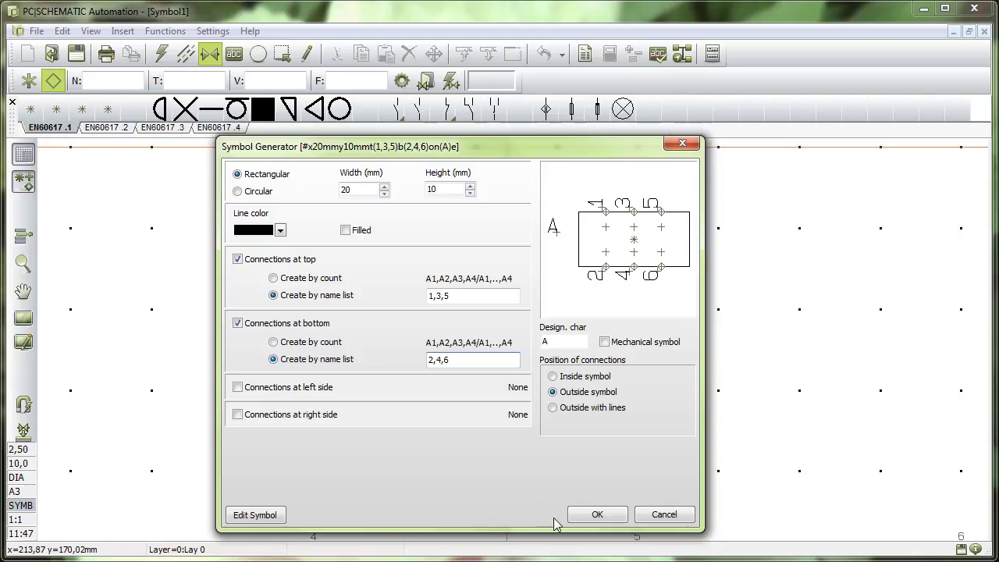
click(592, 515)
scroll(318, 369, up, 5)
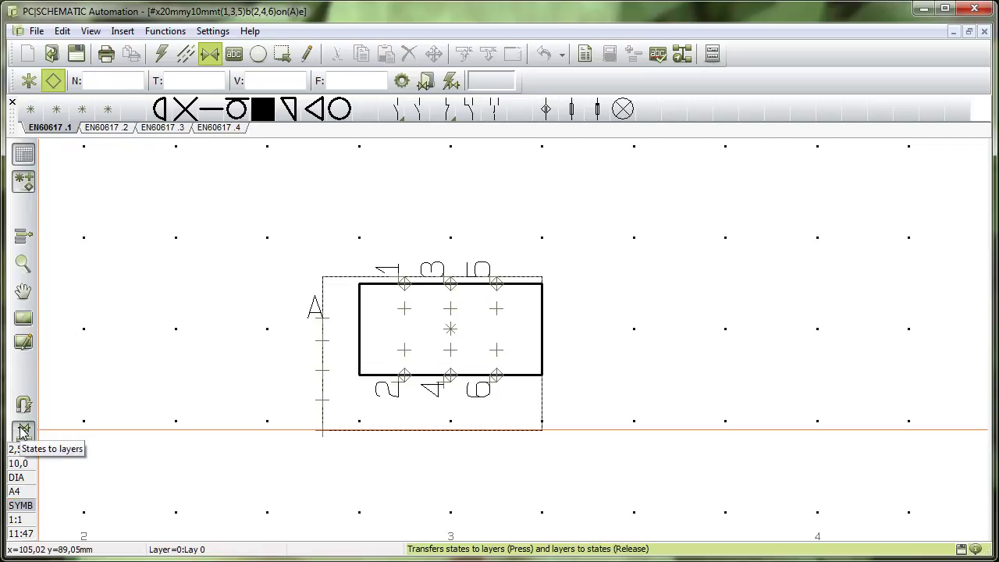
- Transfer the symbol's states to layers
click(21, 431)
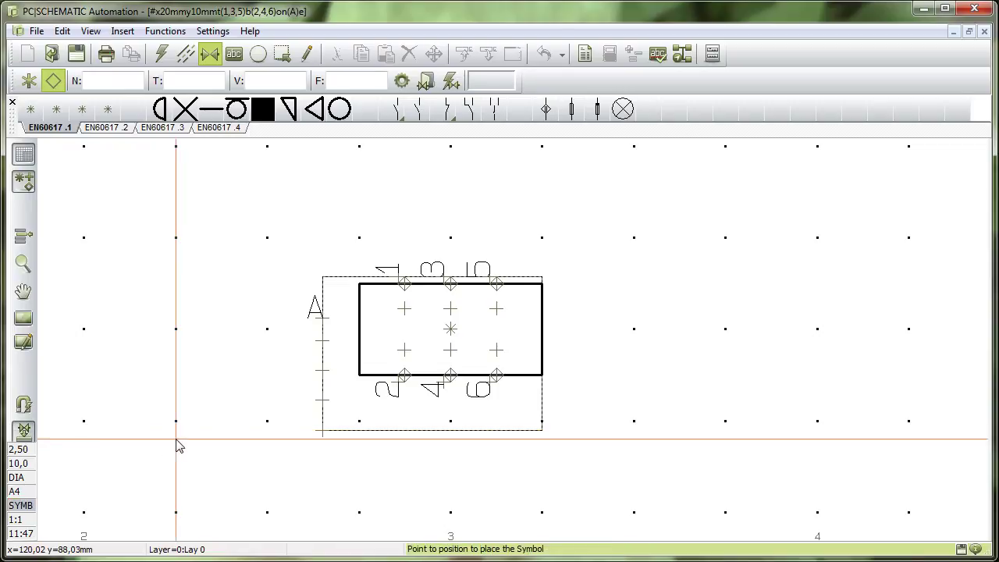
- In the States list, uncheck 'Only show used states' and keep state 0 active
click(24, 237)
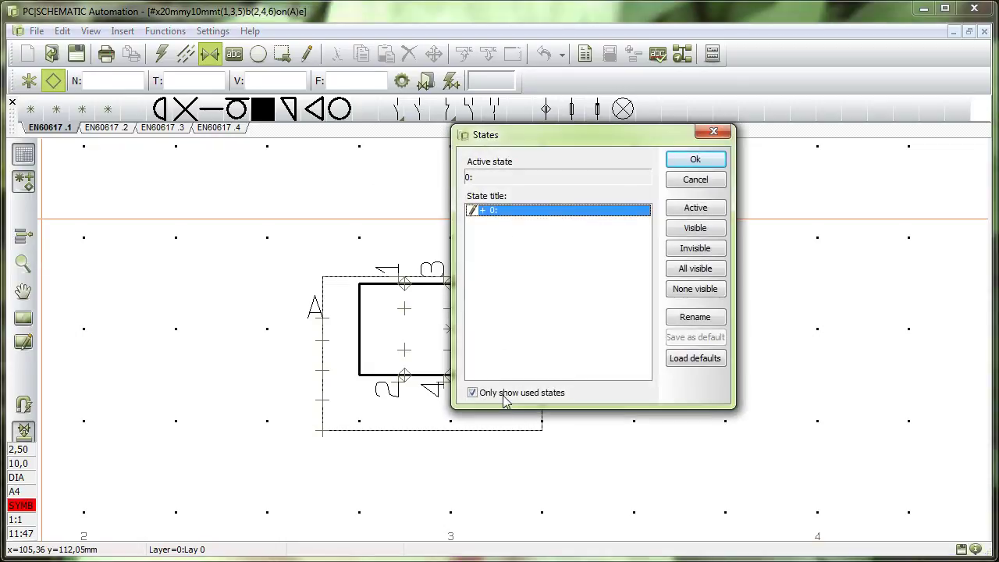
click(503, 393)
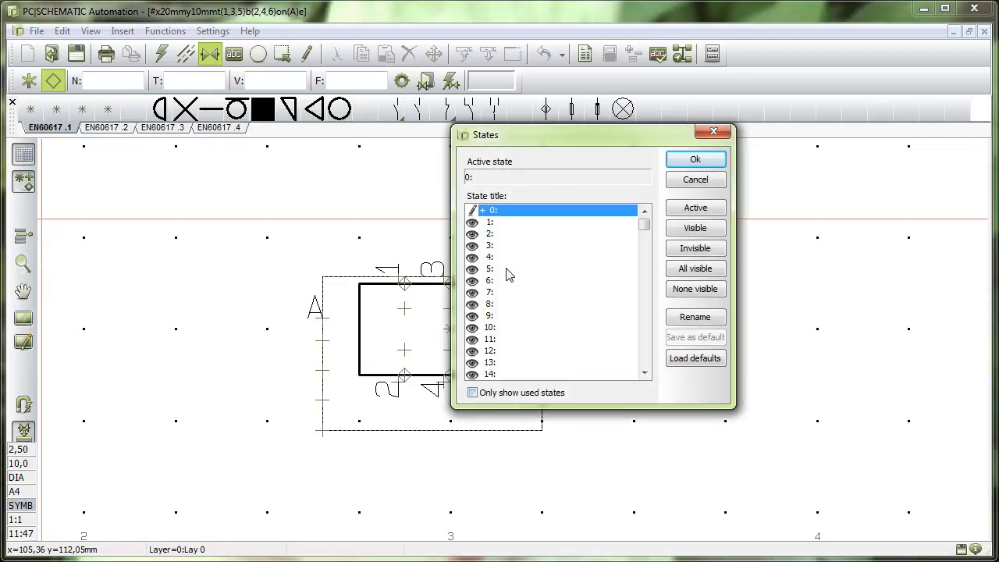
double_click(512, 211)
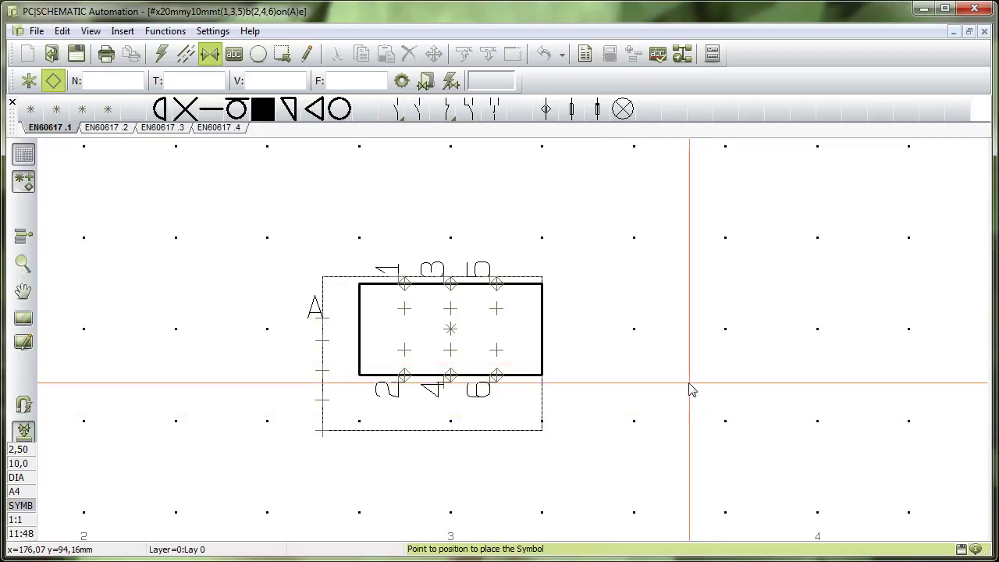
- Make state 1 the active state from the States list
click(23, 235)
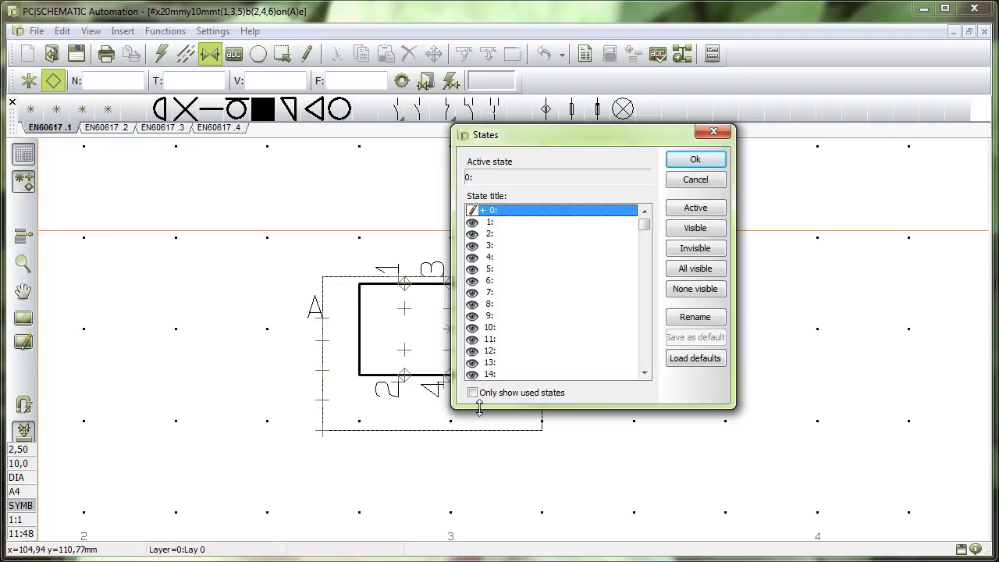
click(492, 222)
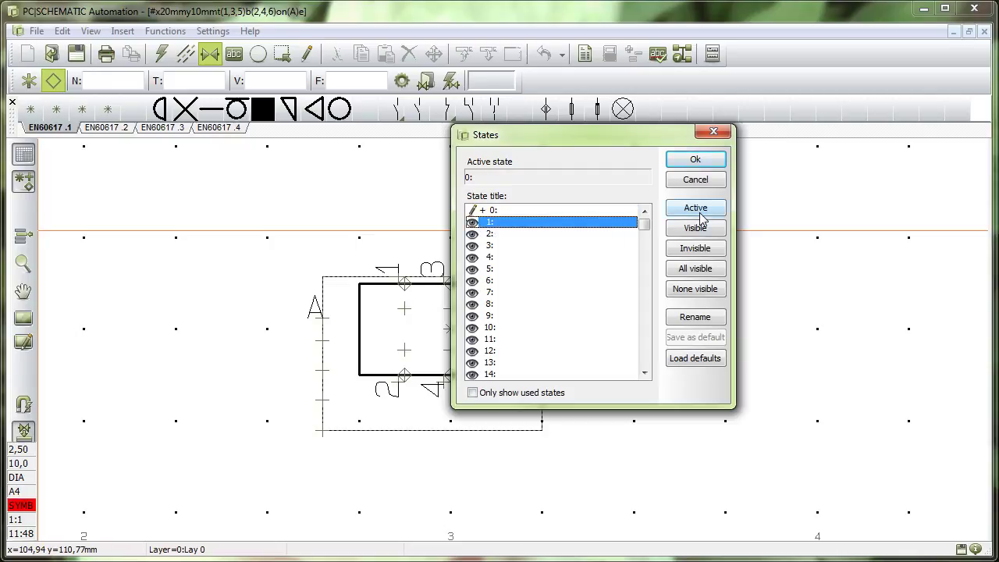
double_click(498, 223)
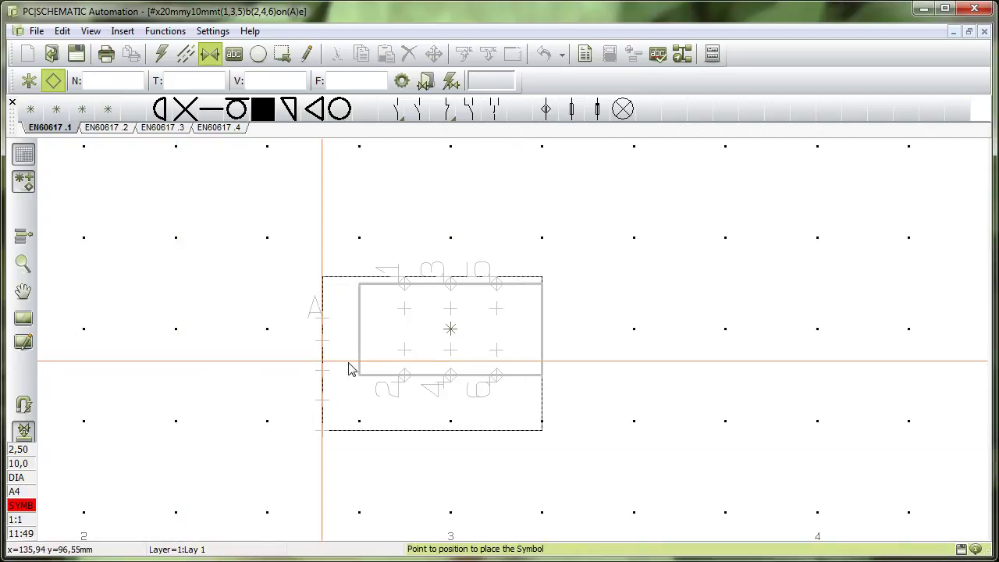
- Place the EN60617.2 Direct current symbol at the box centre on state 1
click(107, 128)
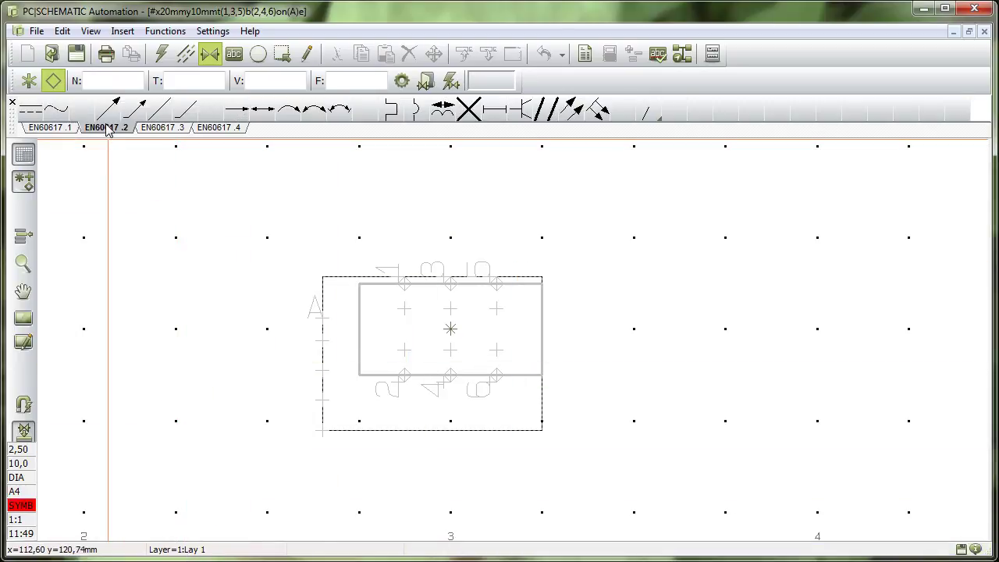
click(25, 114)
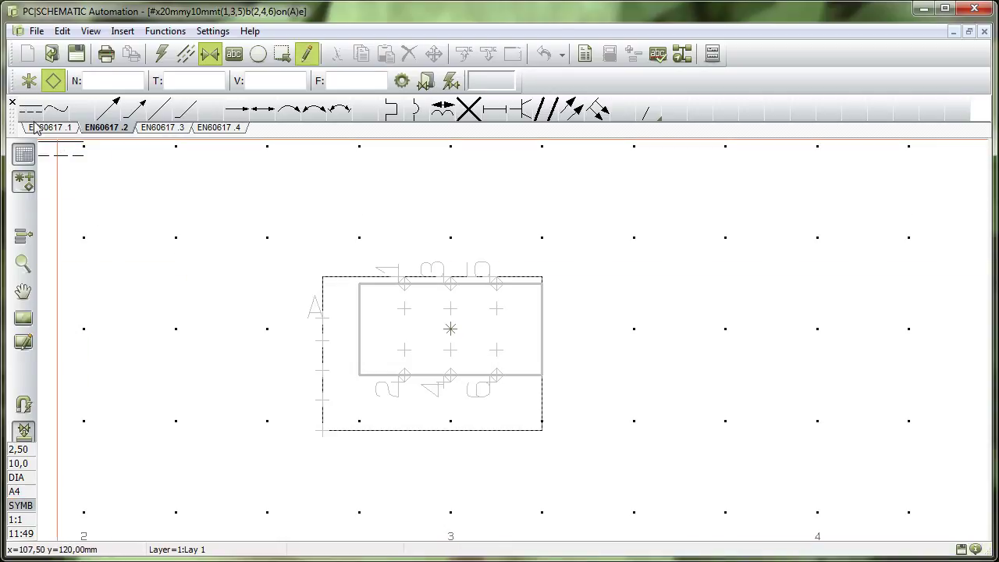
click(451, 331)
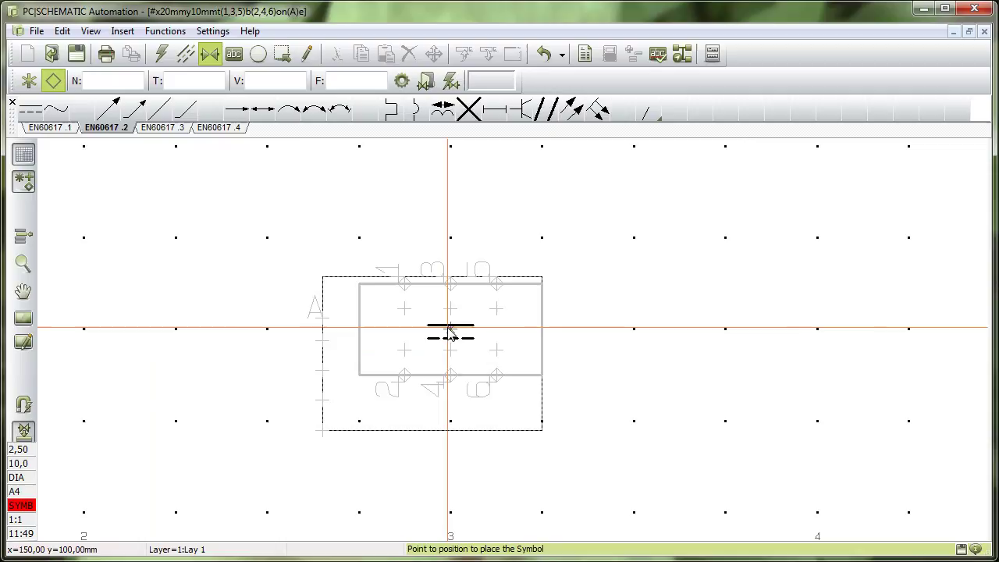
click(404, 85)
- Title state 1 'DC' and the symbol 'my state symbol', then confirm
click(654, 273)
text(DC)
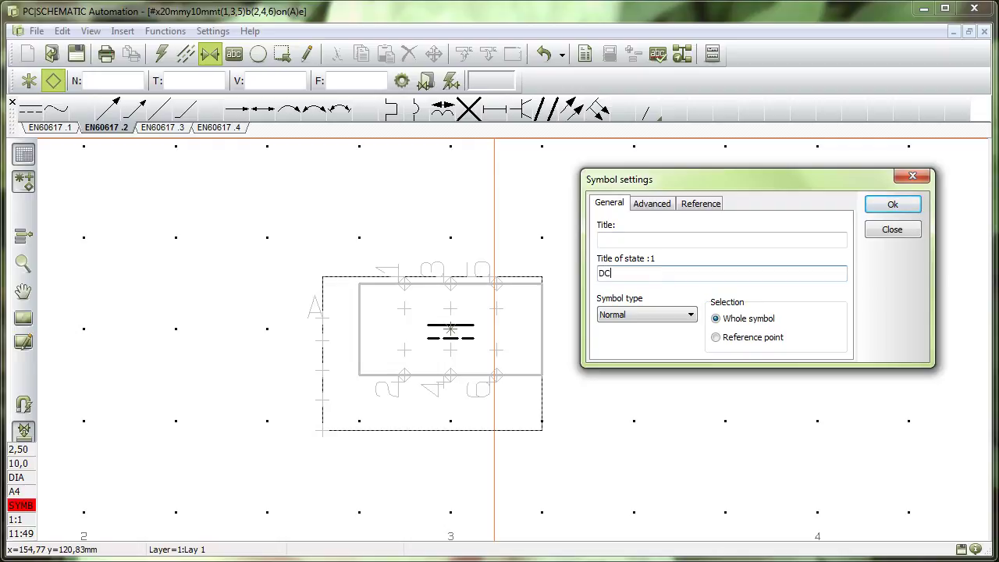
click(708, 239)
text(m)
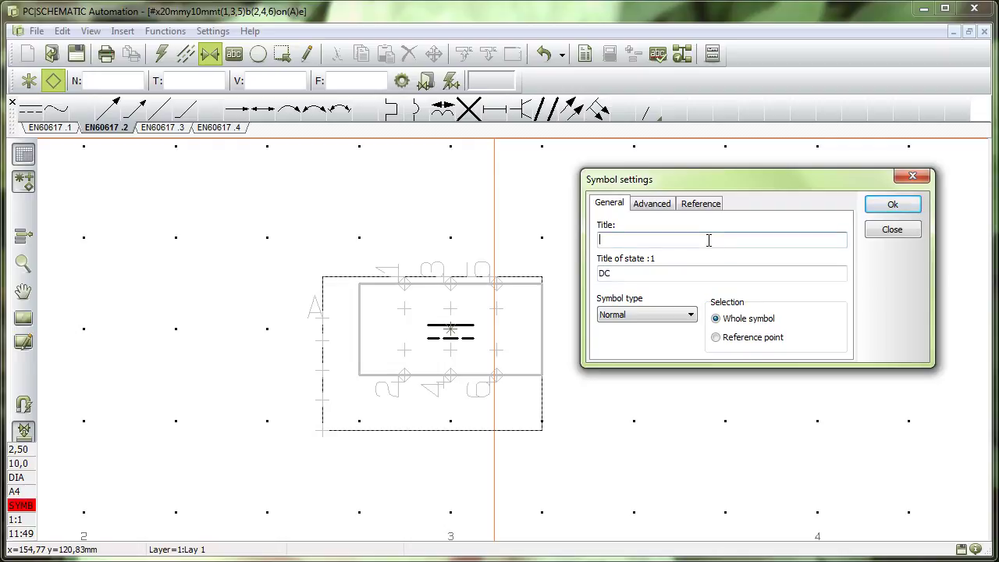
text(y )
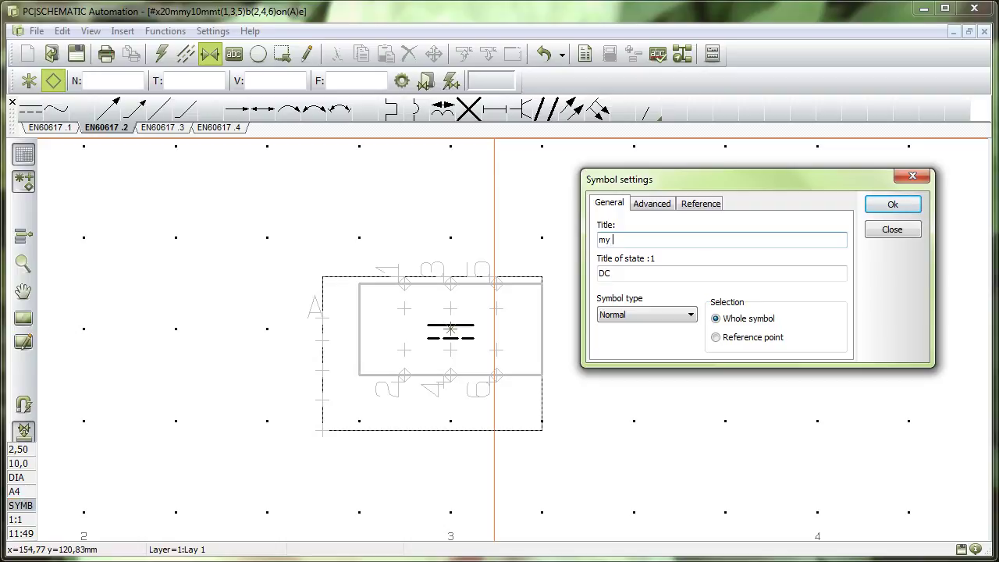
text(state symb)
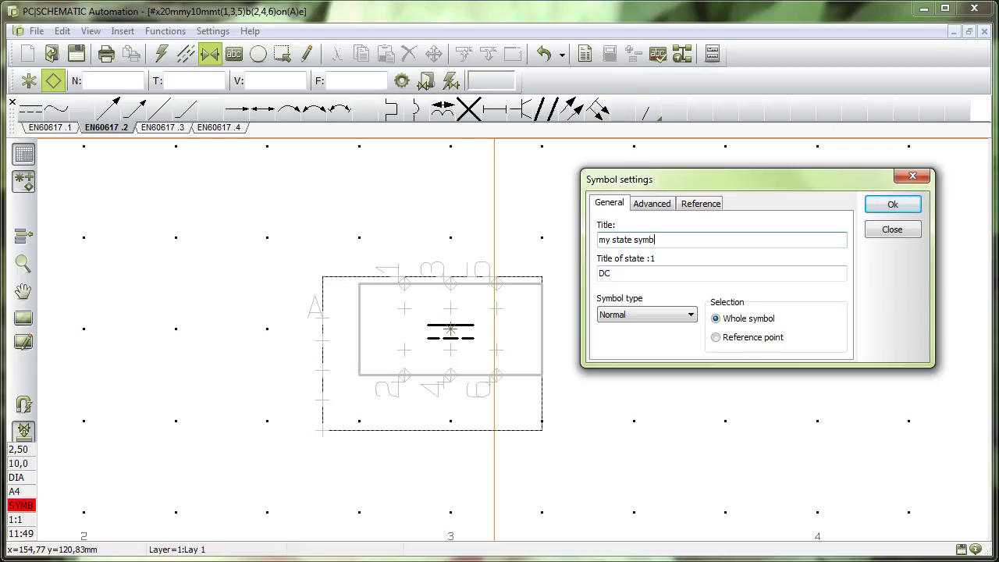
text(ol)
click(892, 204)
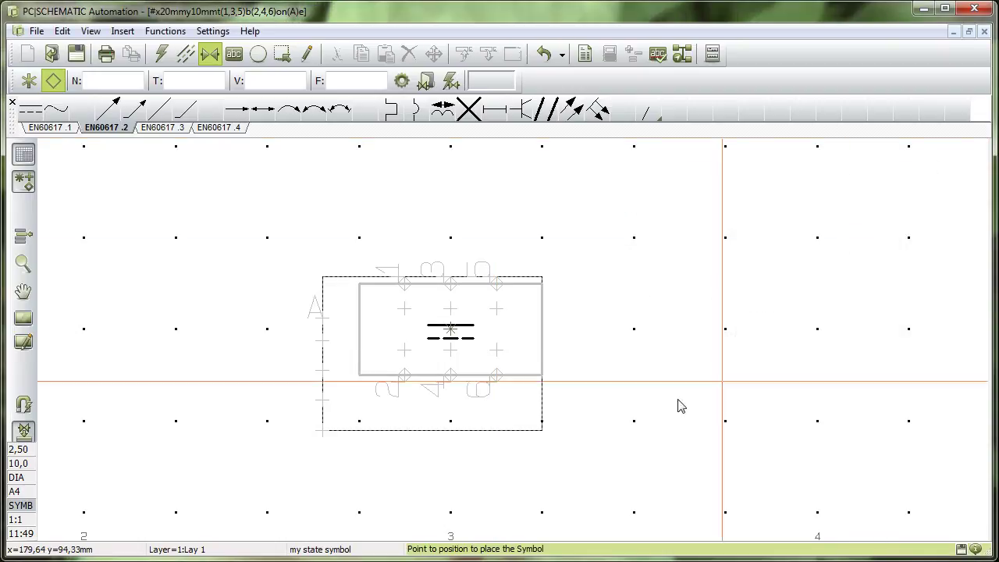
click(448, 331)
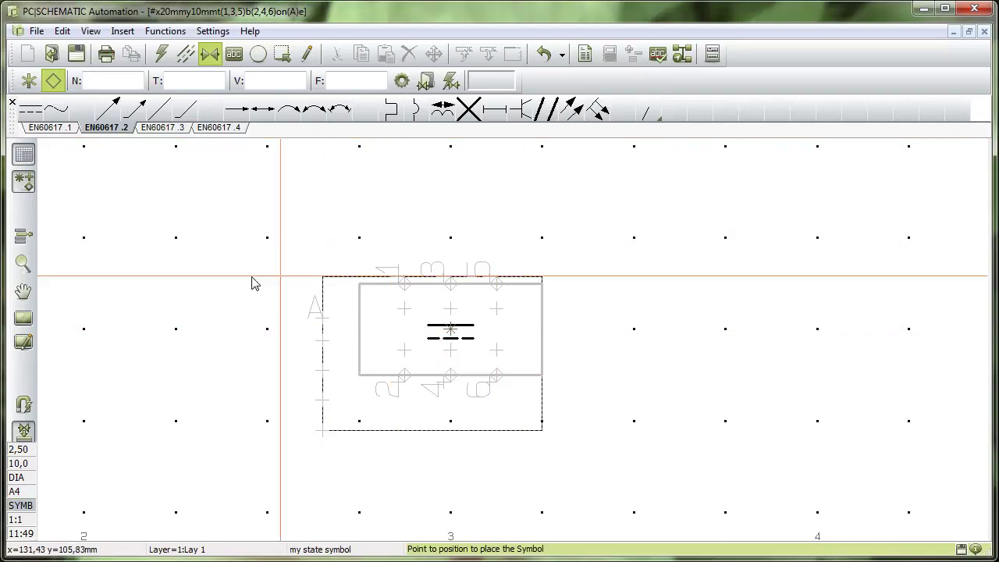
- Activate state 2, place the AC symbol at the box centre and title it AC
click(24, 235)
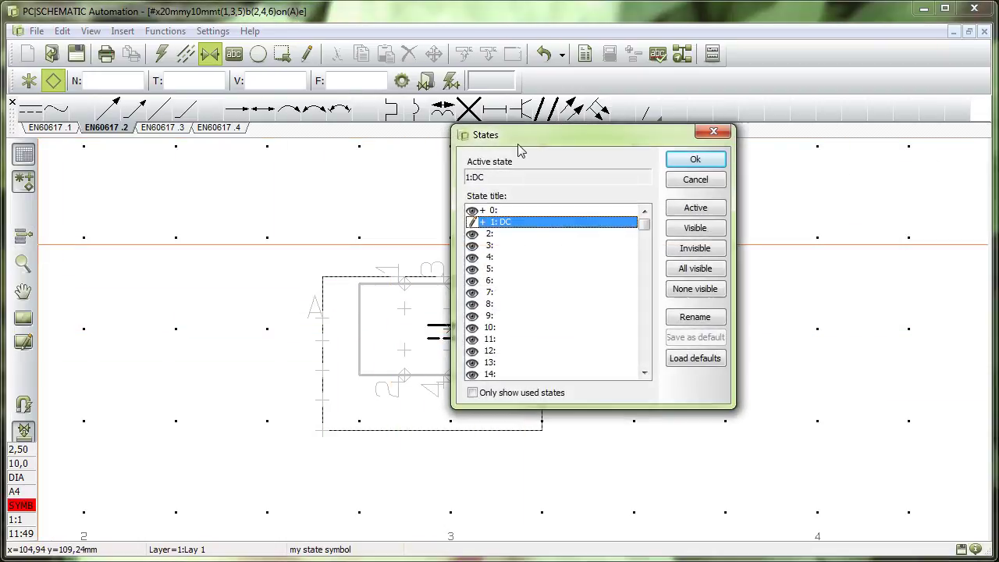
double_click(498, 234)
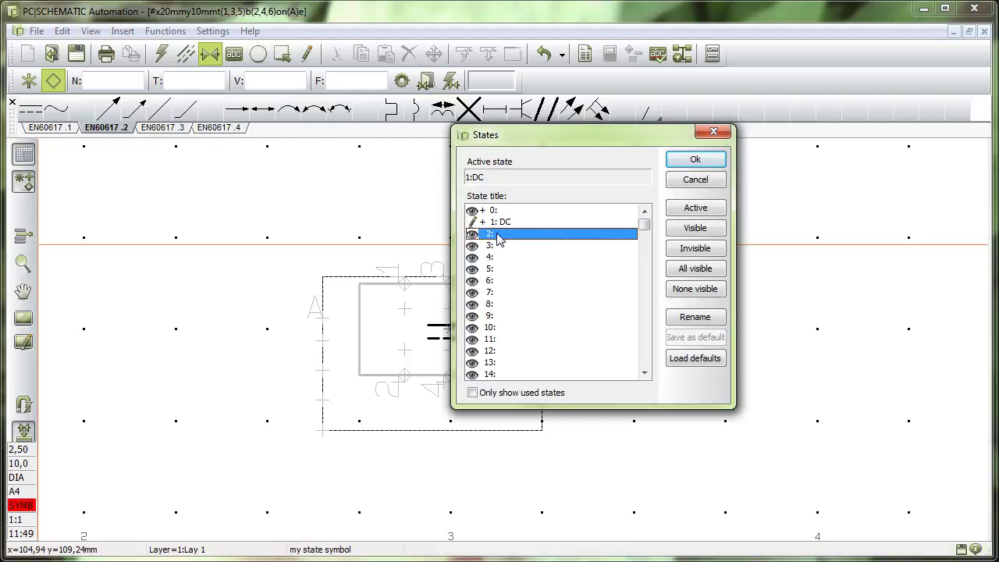
click(56, 109)
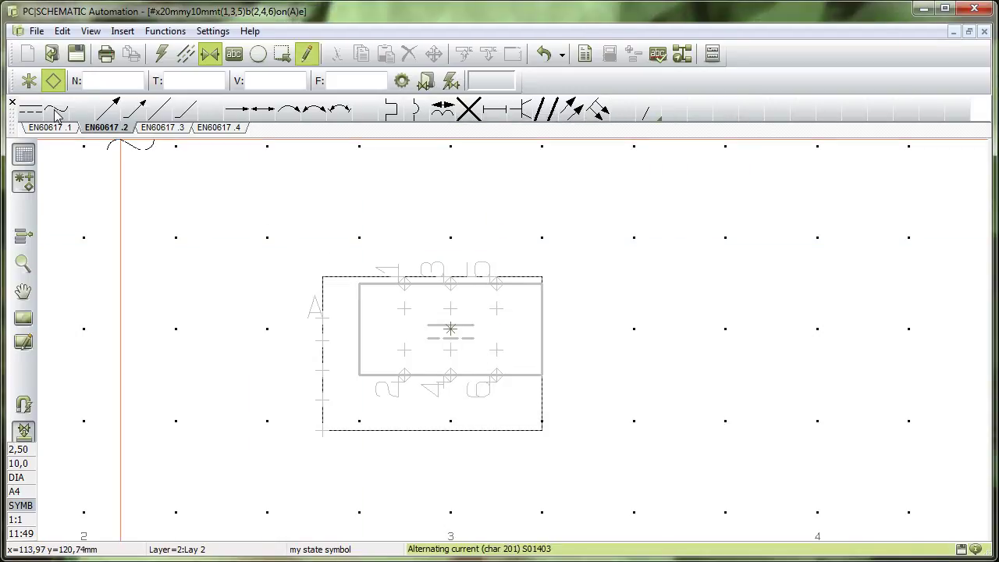
click(449, 329)
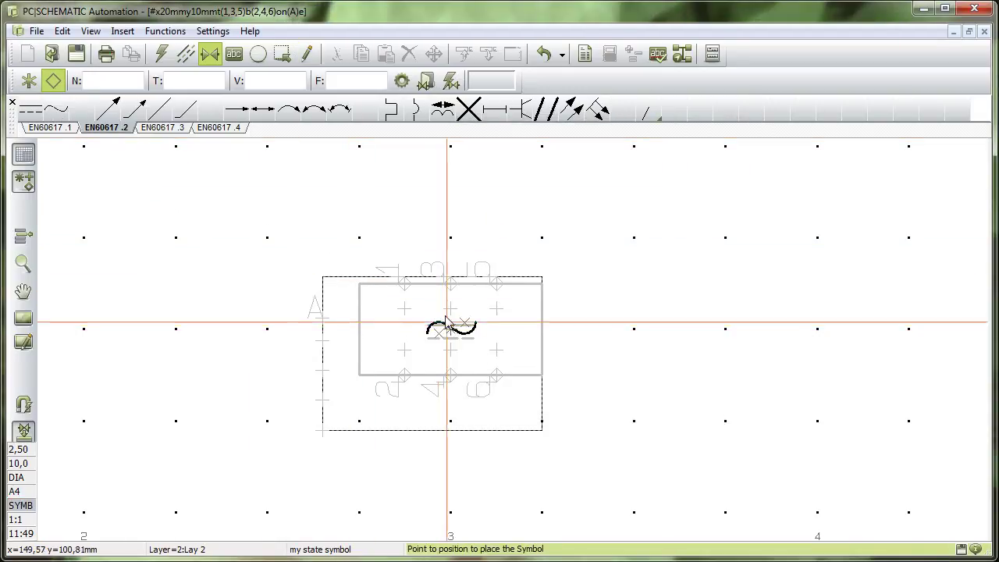
click(406, 85)
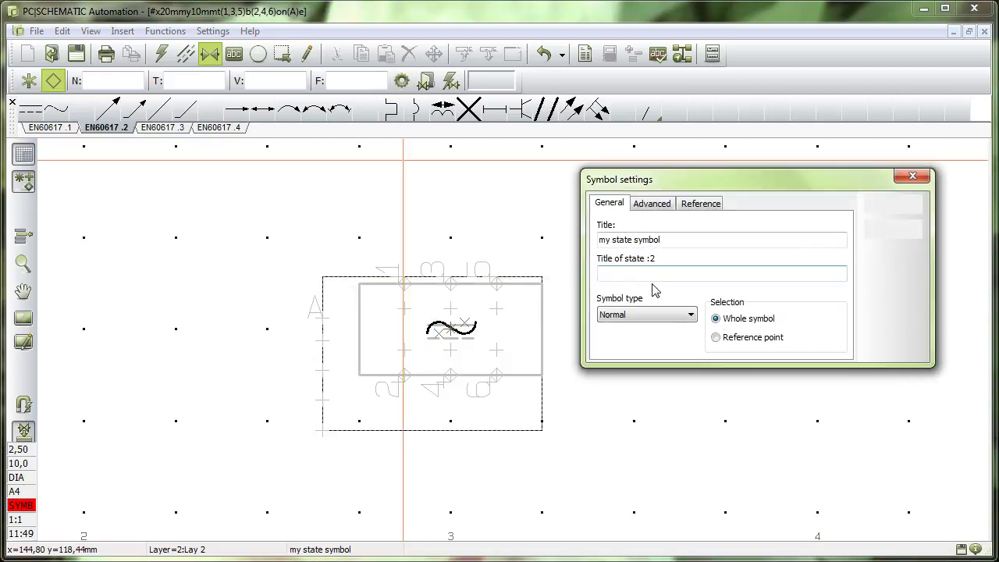
click(714, 319)
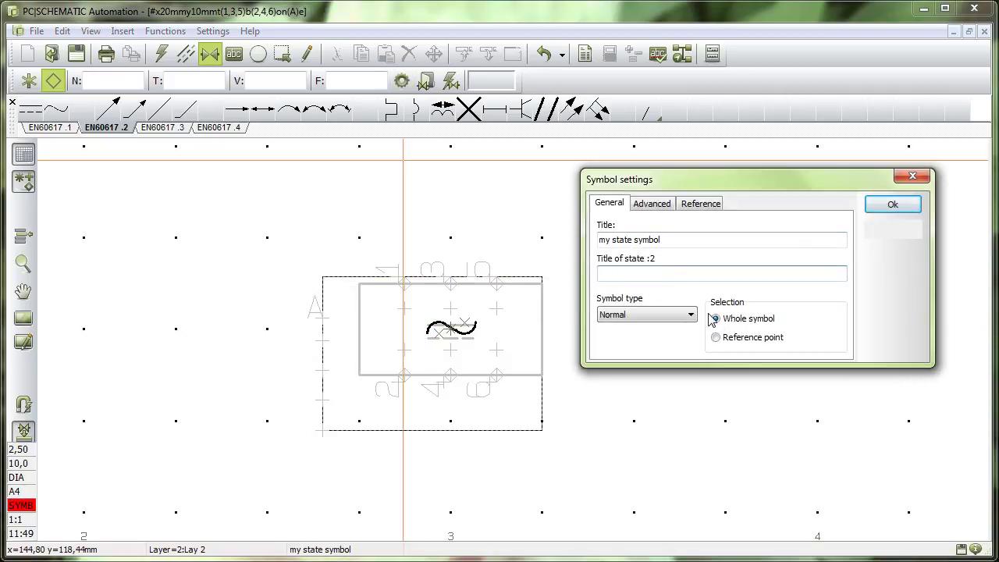
text(AC)
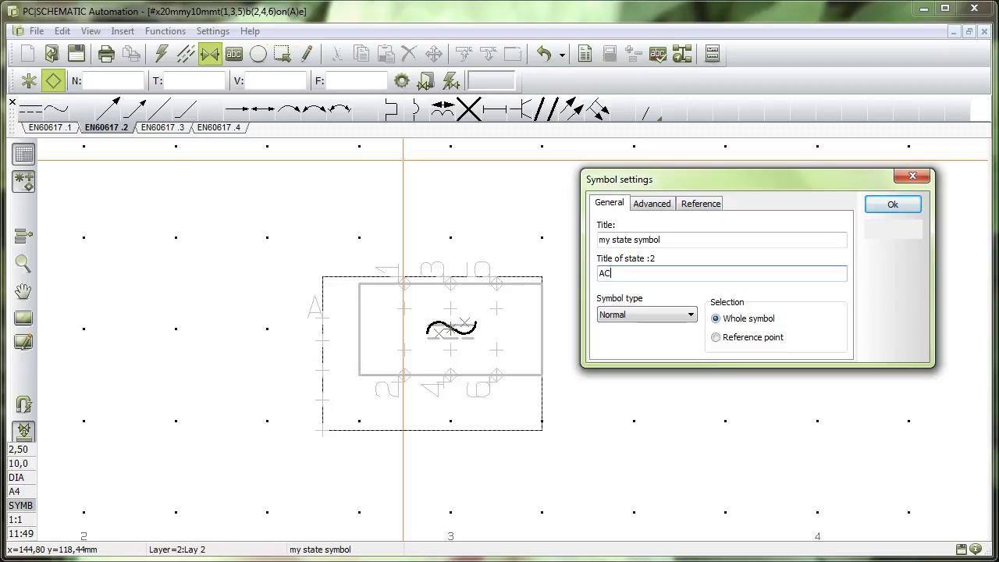
key(Return)
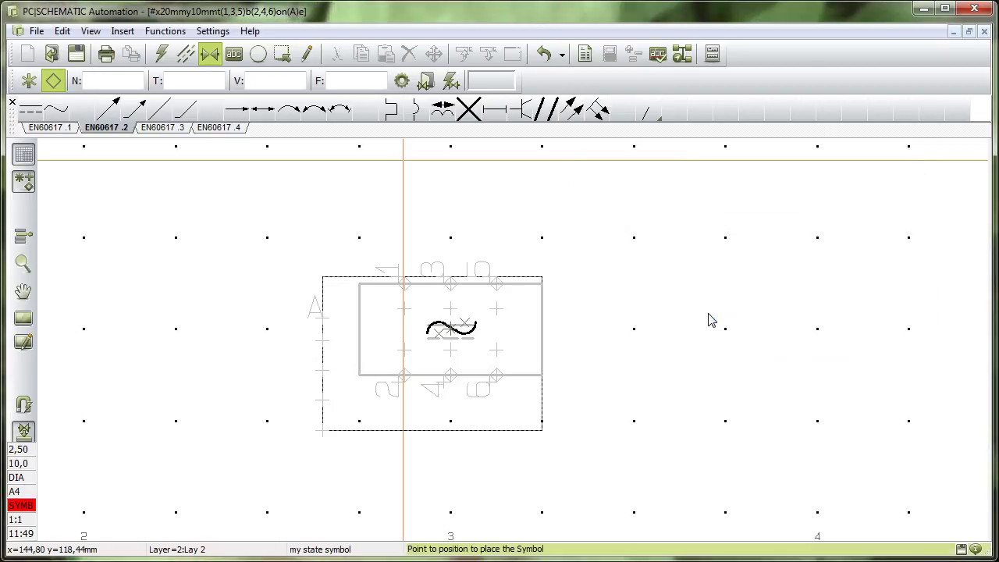
- Activate state 3 and place the symboldata1 data field text at the symbol centre
click(23, 239)
double_click(495, 252)
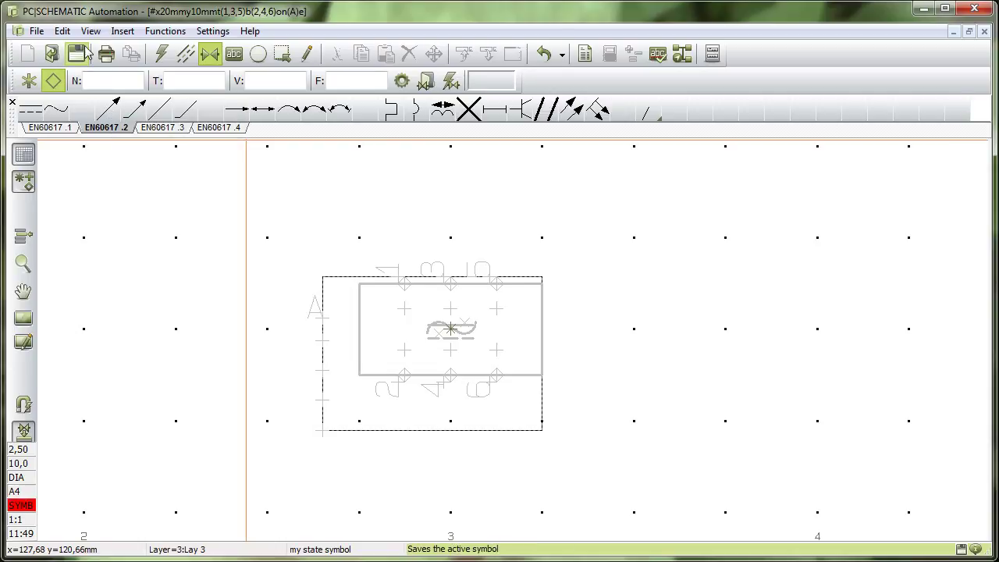
click(125, 35)
click(137, 51)
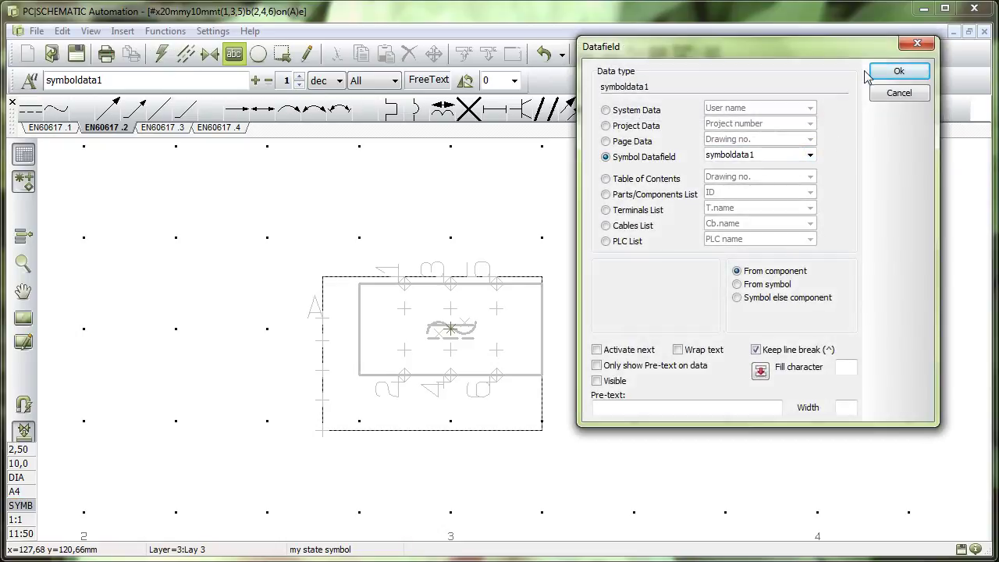
click(894, 72)
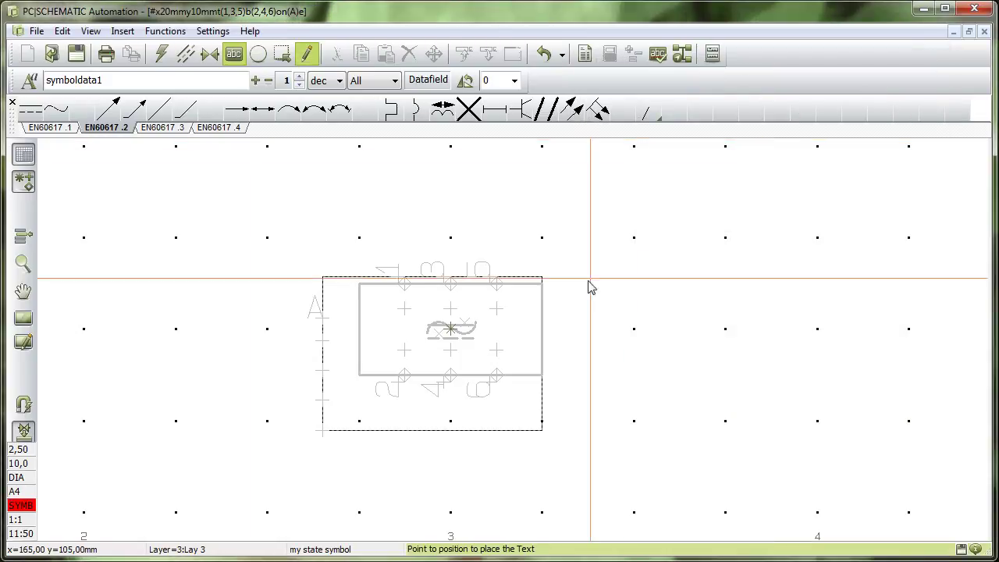
click(451, 329)
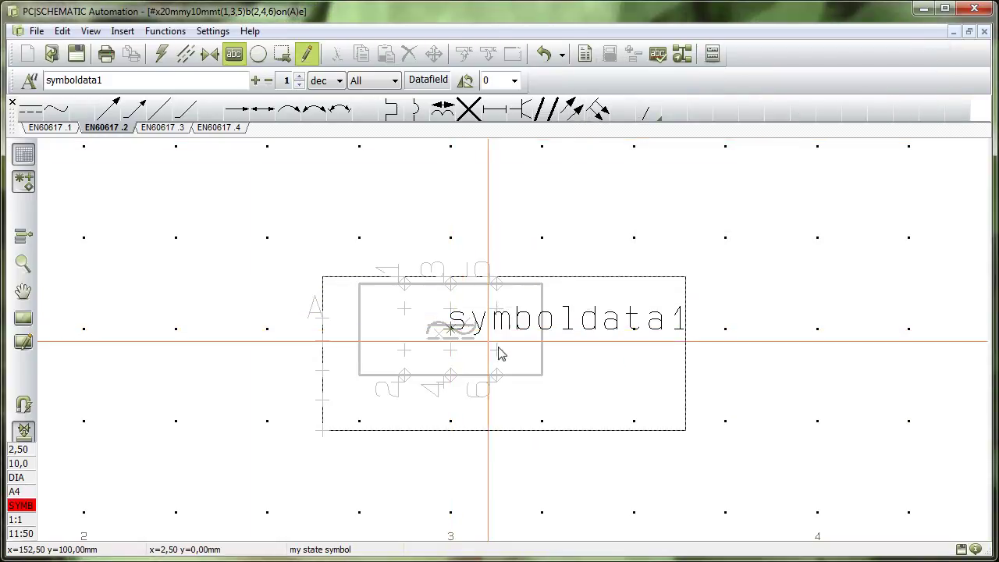
key(Escape)
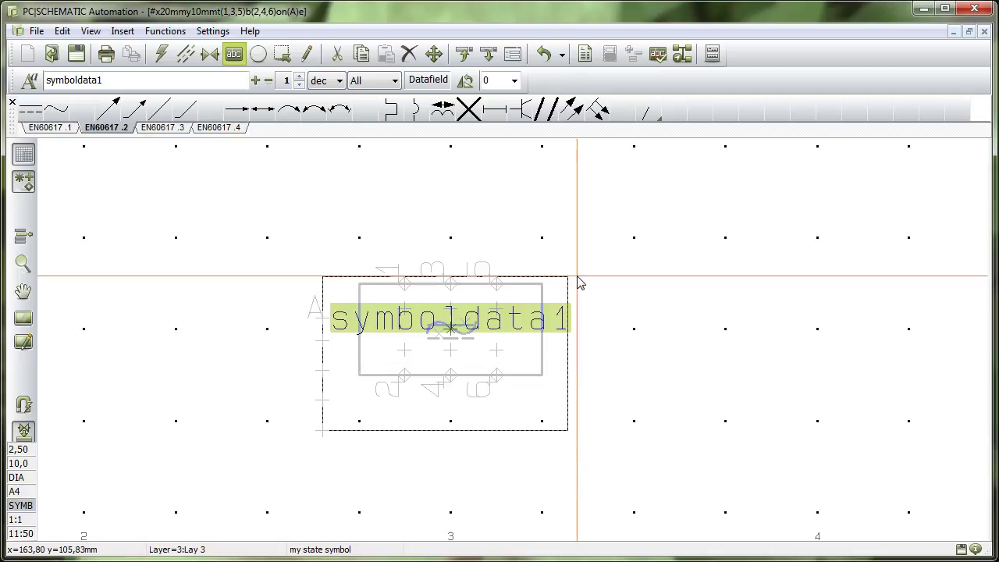
- Set state 3's title to 'symboldata' in Symbol settings and confirm
click(209, 53)
click(401, 80)
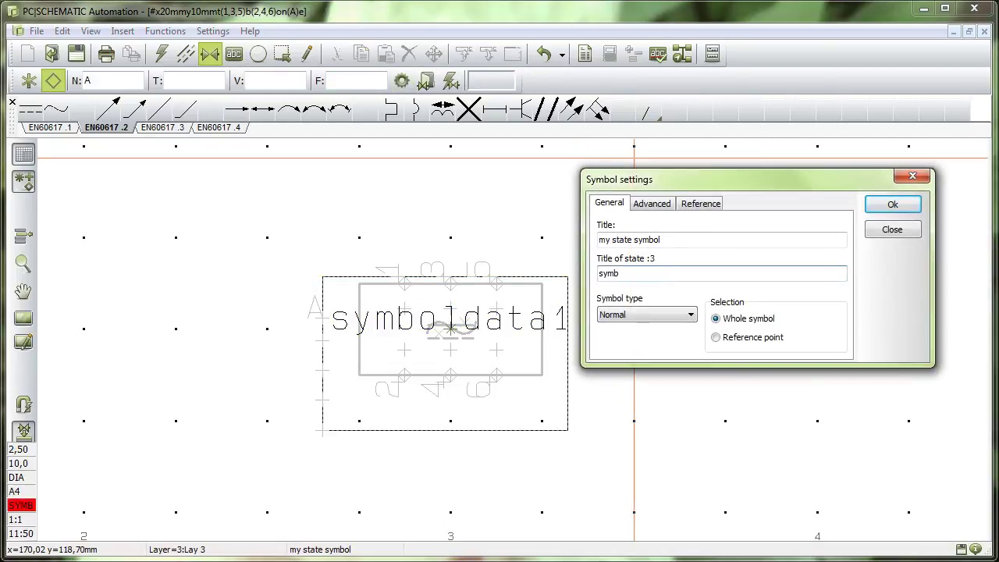
text(symboldata)
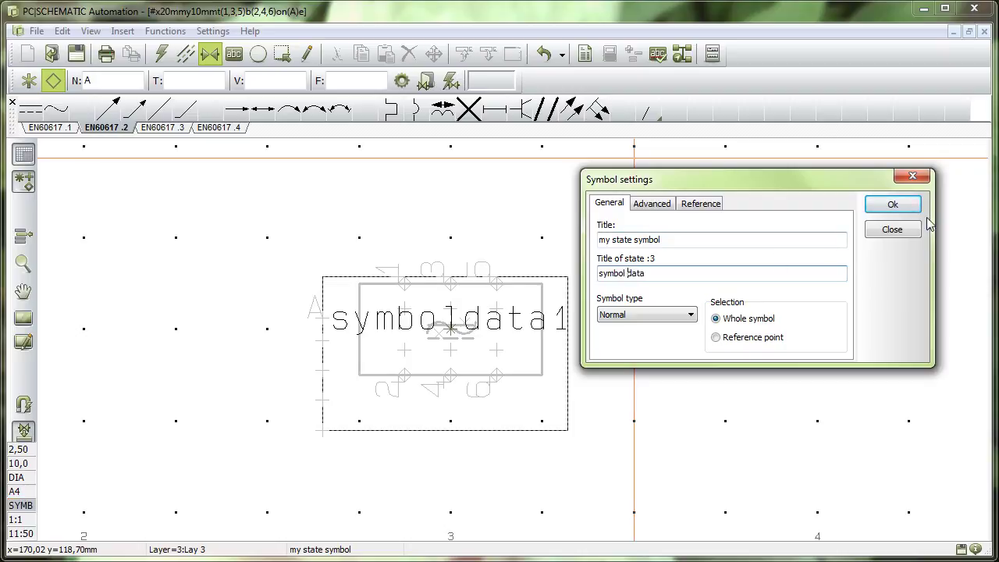
click(899, 206)
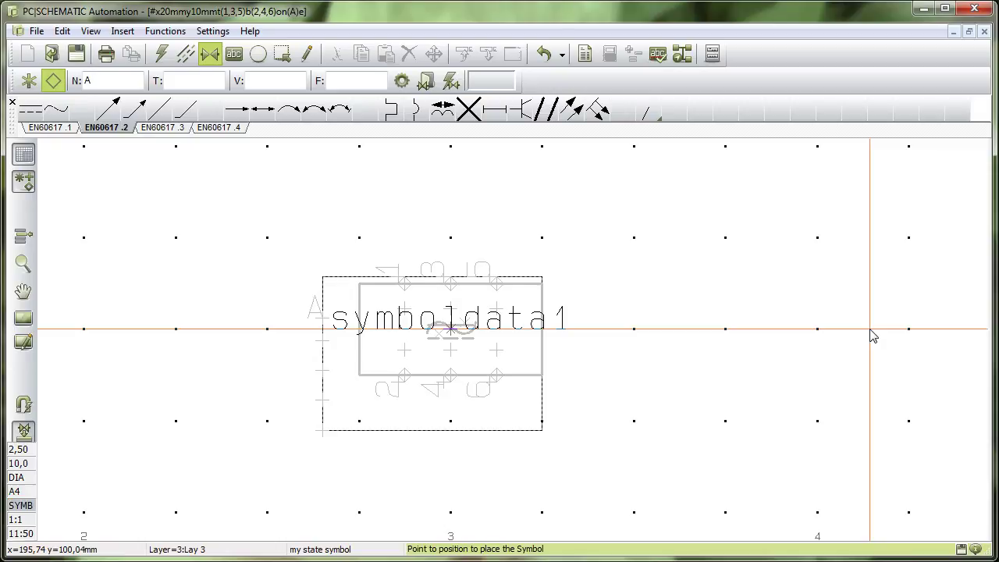
- Save the multi-state symbol as new4-state.sym in the USERLIB folder
click(36, 31)
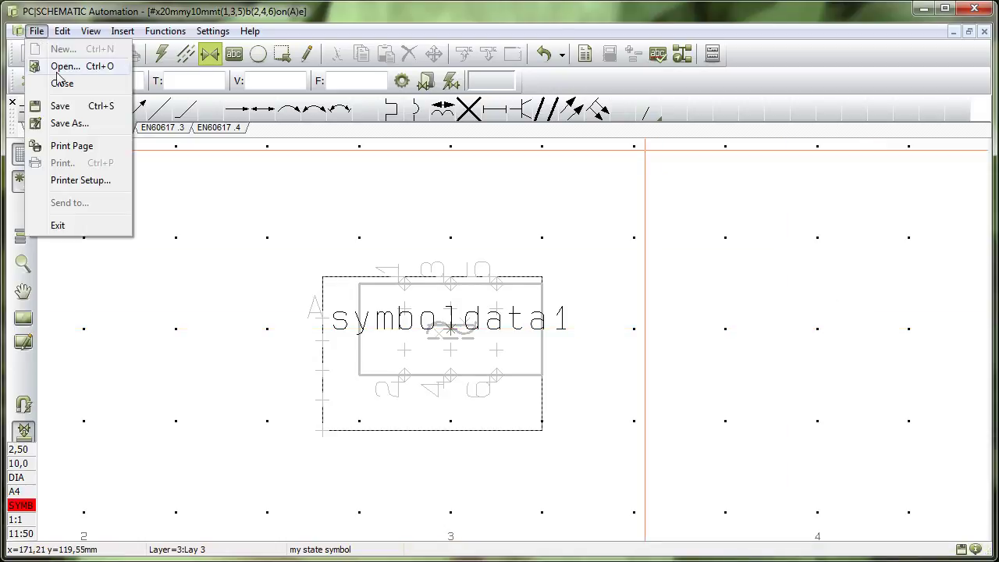
click(69, 123)
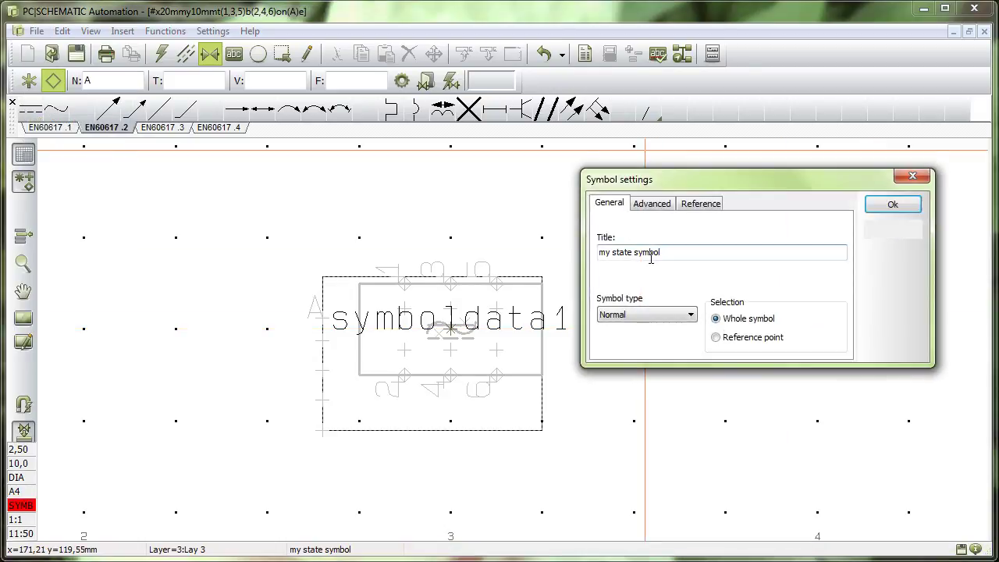
click(892, 204)
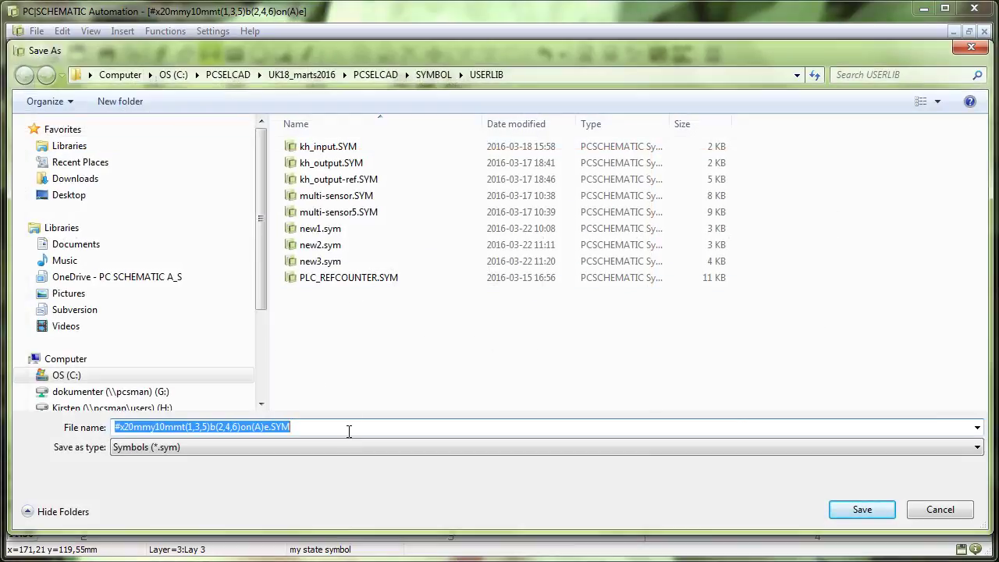
text(new2)
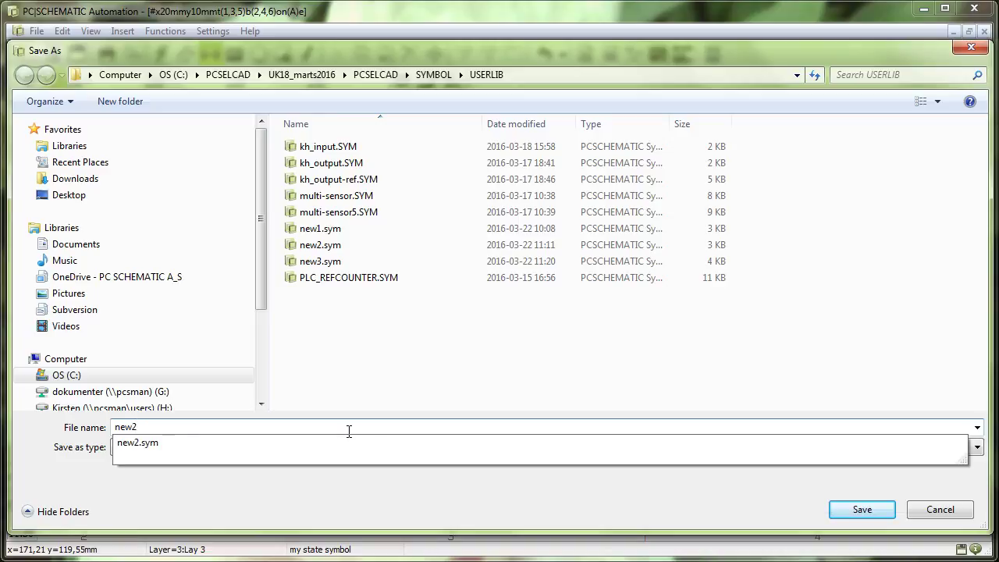
key(BackSpace)
text(4-state)
key(Return)
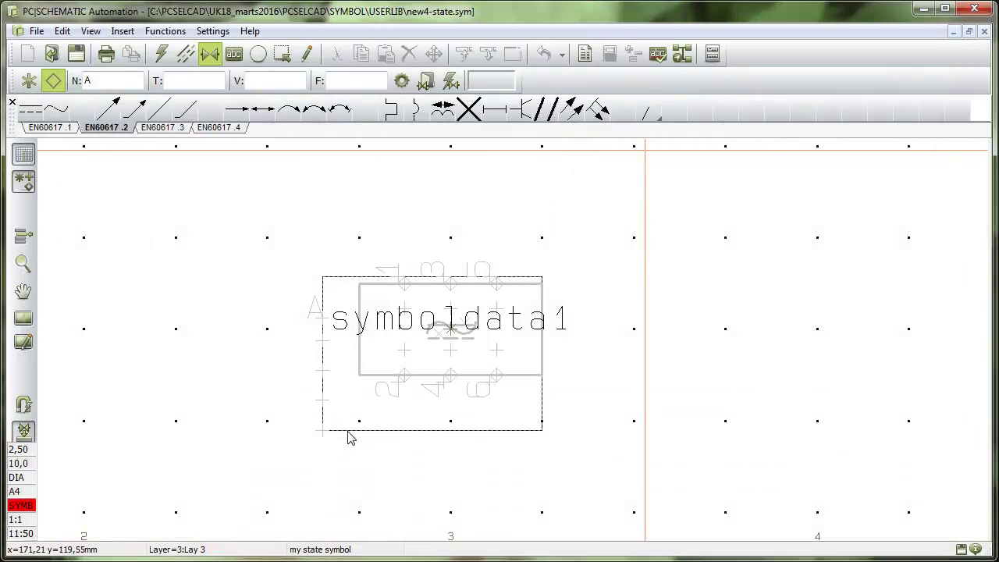
- Close the symbol and insert new4-state.sym into the project as component -A in state 3
click(36, 30)
click(58, 84)
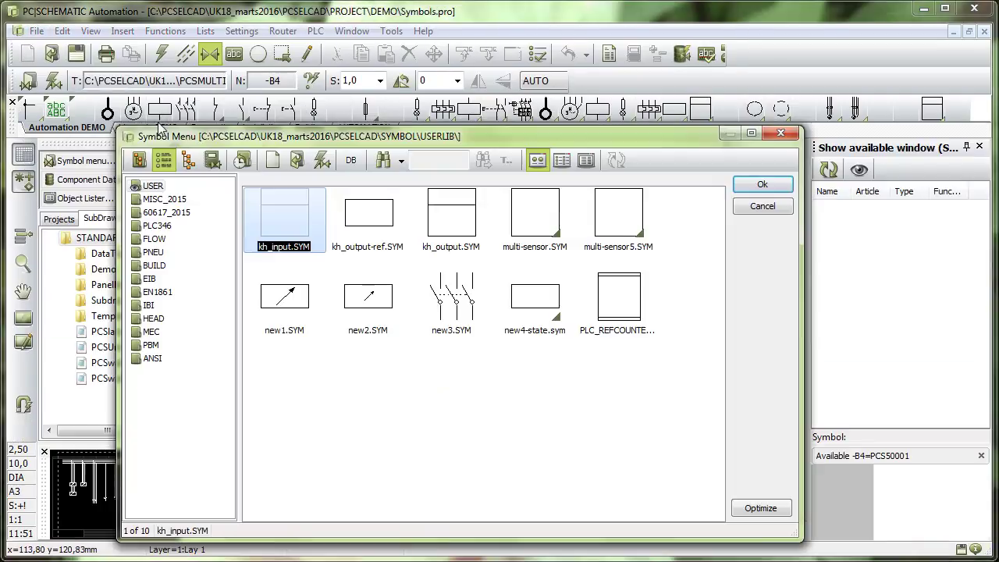
click(553, 317)
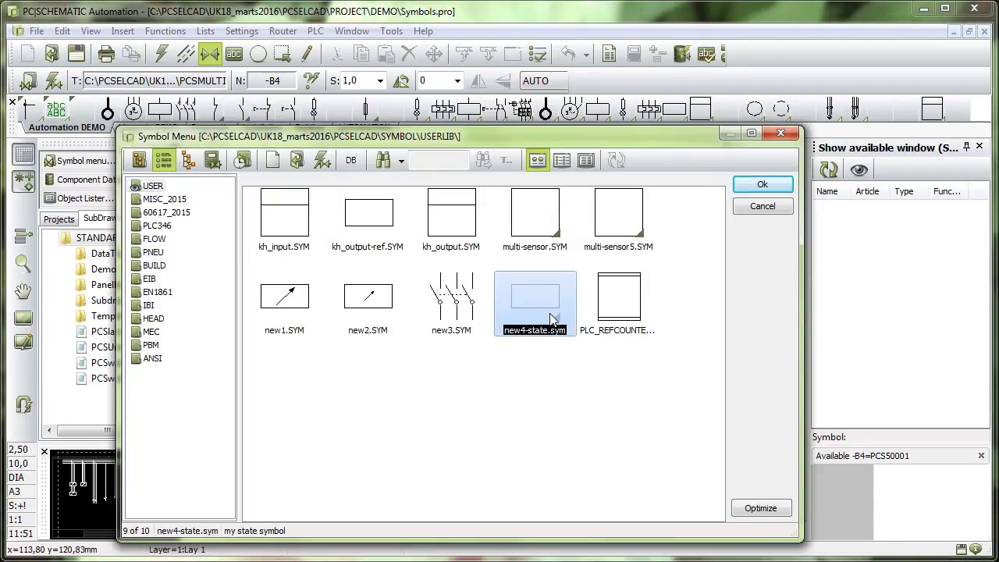
double_click(553, 318)
click(498, 393)
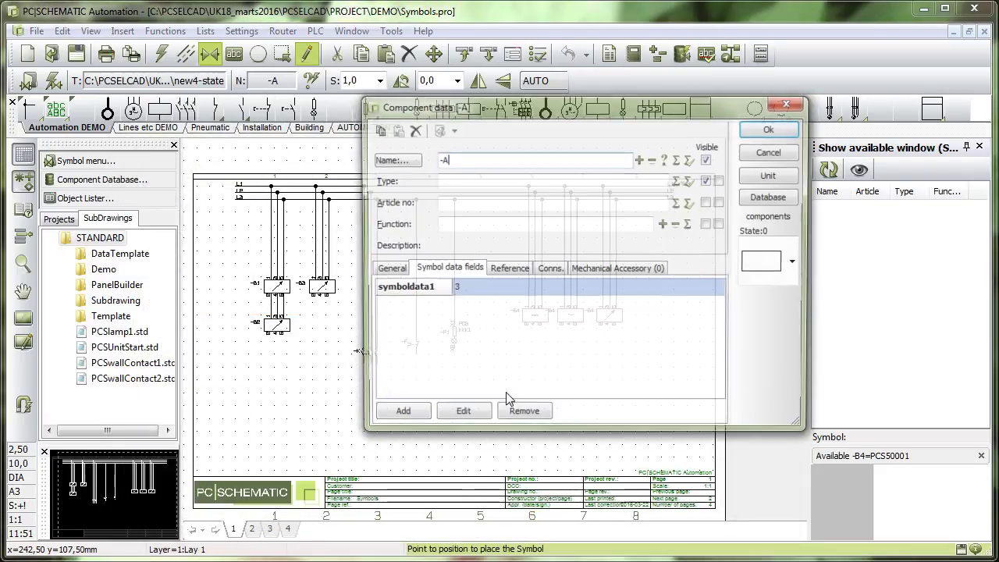
click(798, 262)
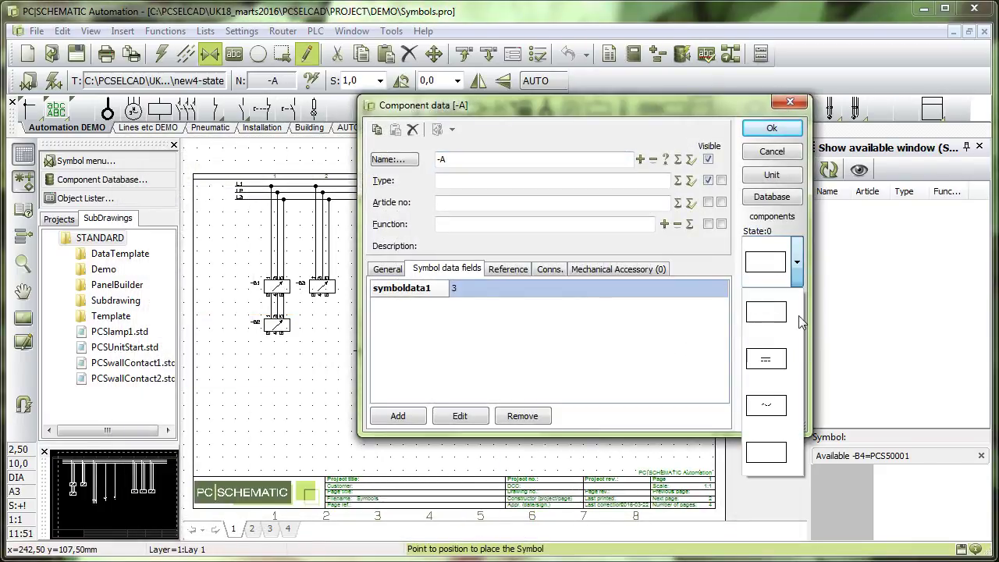
click(782, 460)
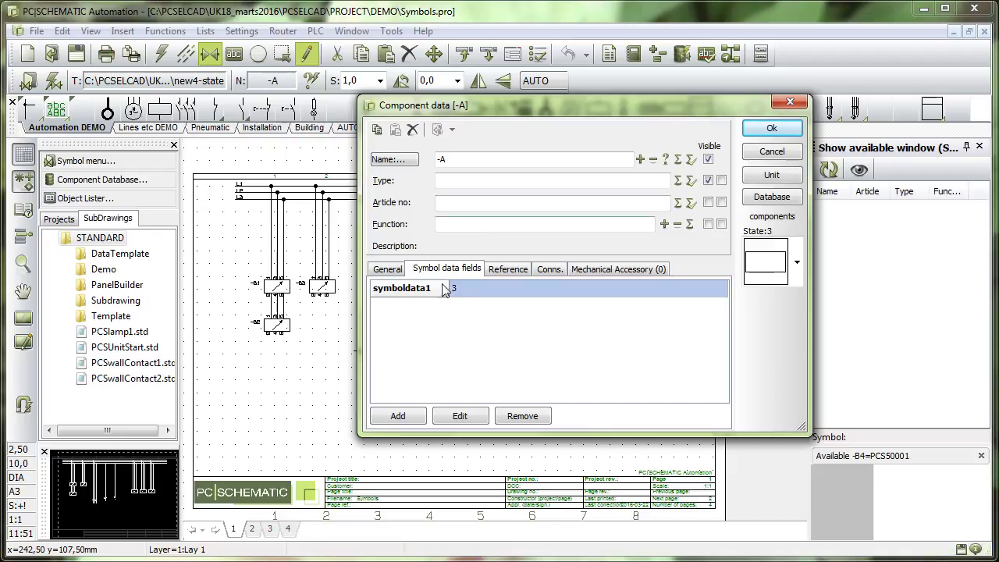
click(769, 126)
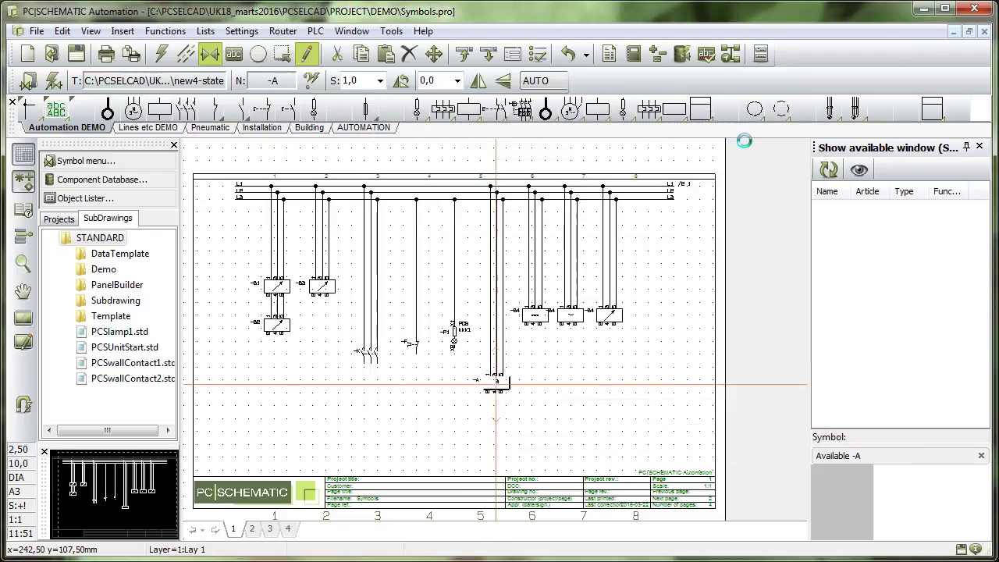
- Place the -A symbol and change its symboldata1 value from 3 to 'ff'
scroll(476, 324, up, 3)
scroll(477, 324, up, 2)
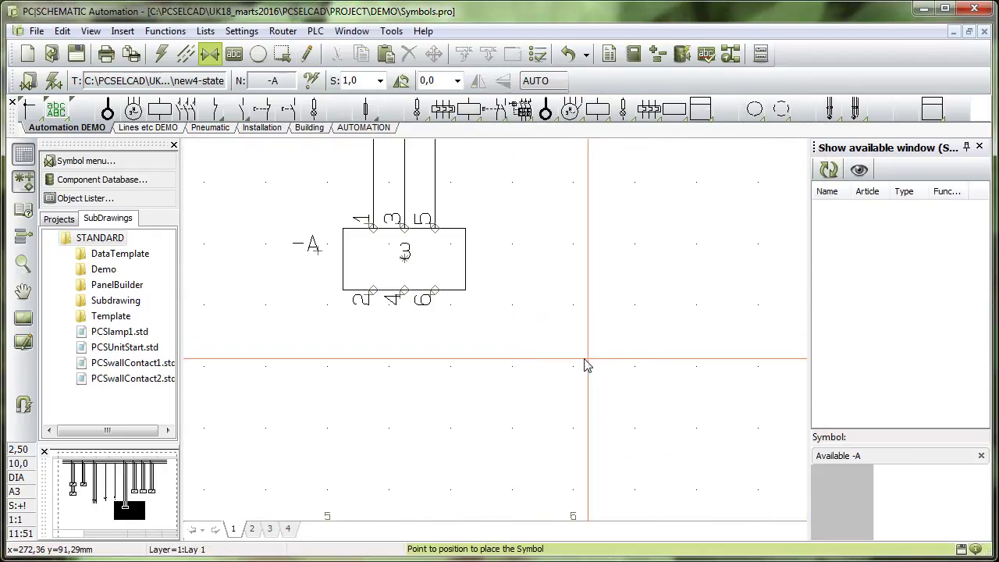
click(437, 261)
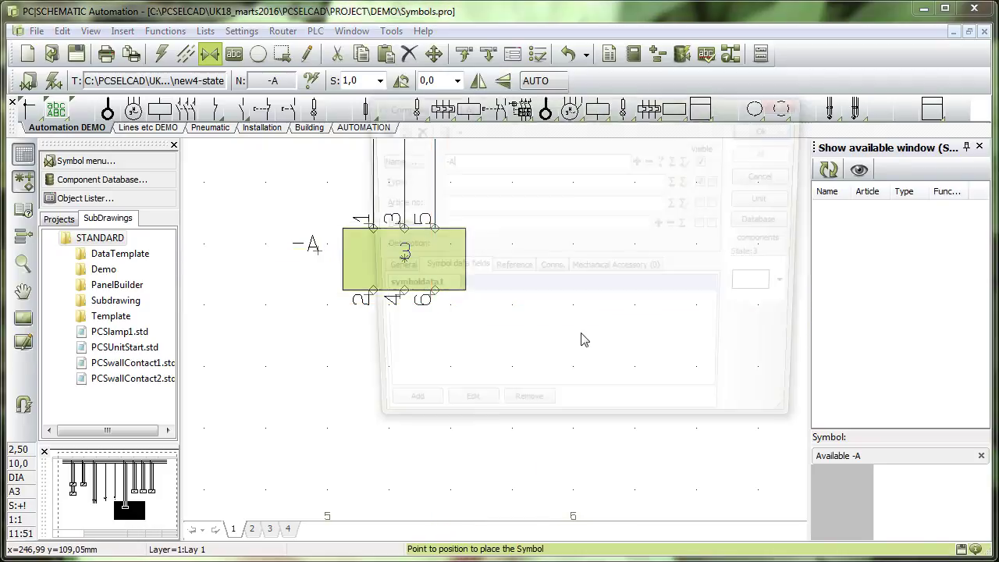
click(464, 288)
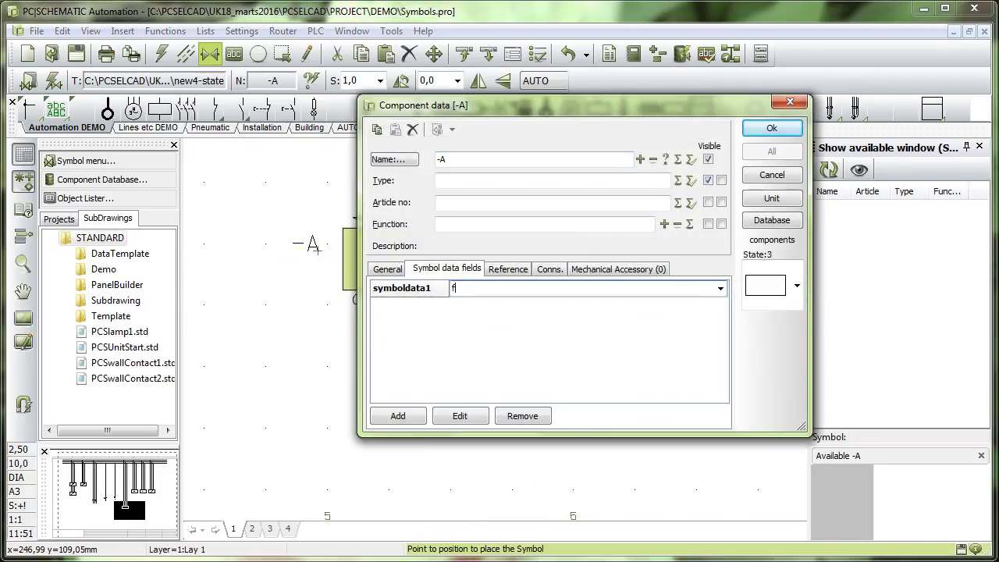
text(ff)
click(771, 128)
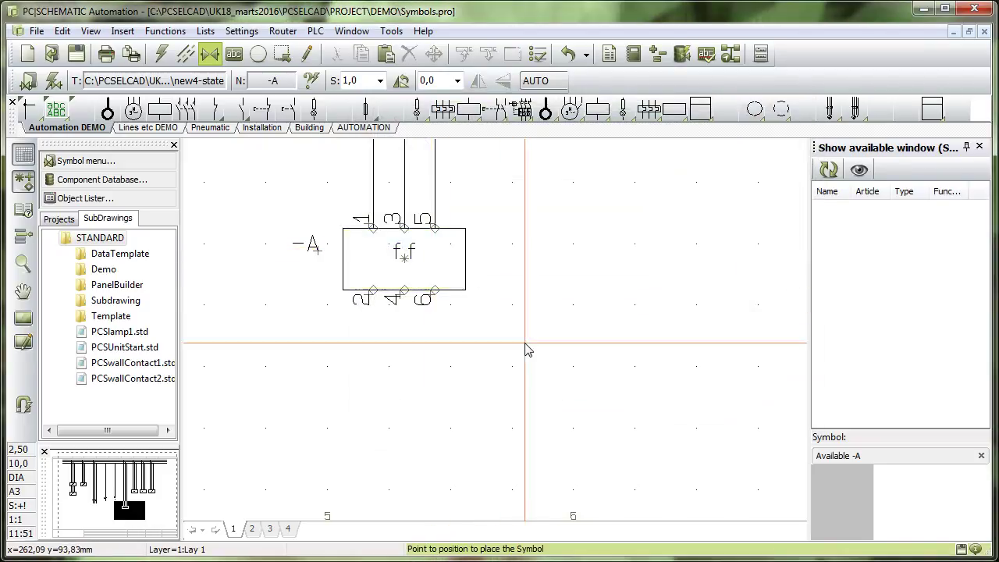